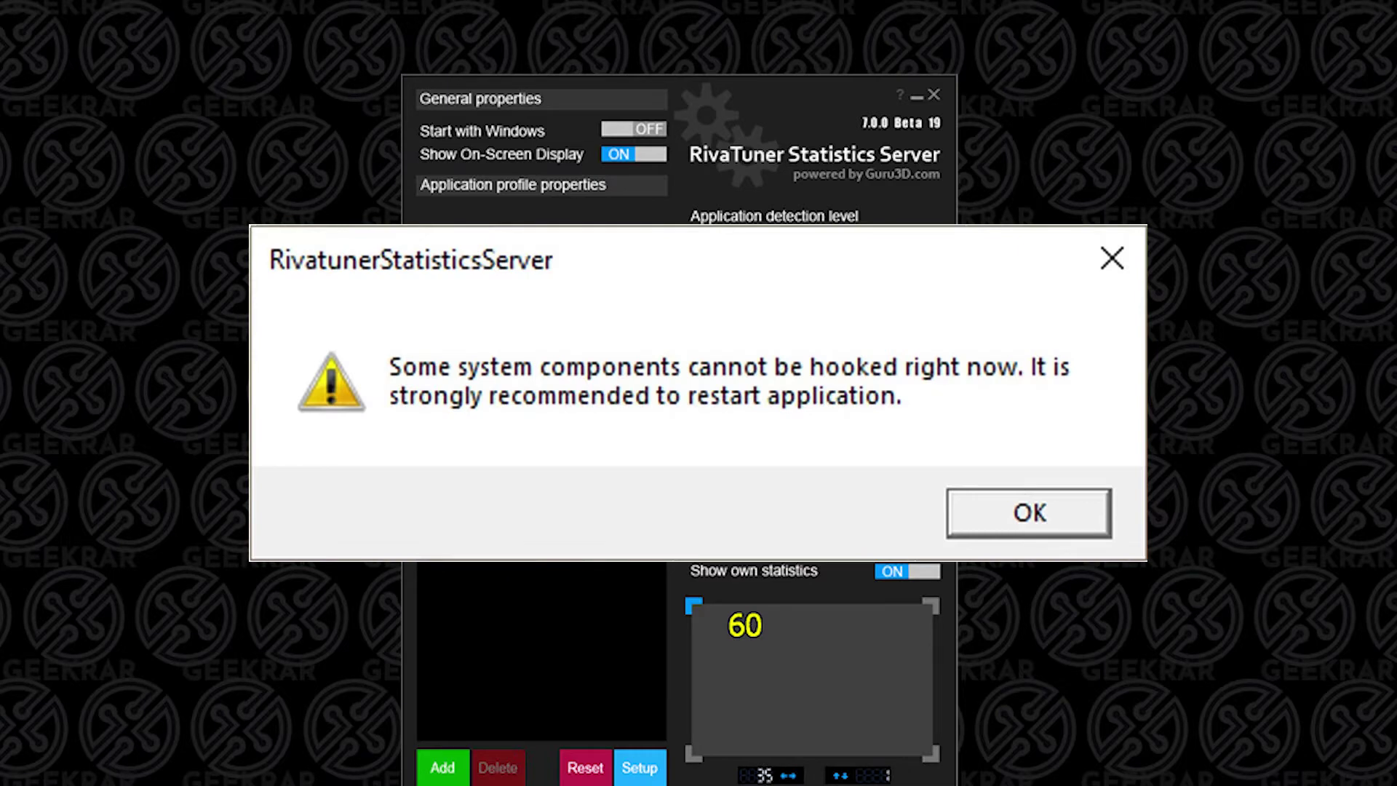
Step: Dismiss RivaTuner Statistics Server's 'Some system components cannot be hooked' warning
key(Return)
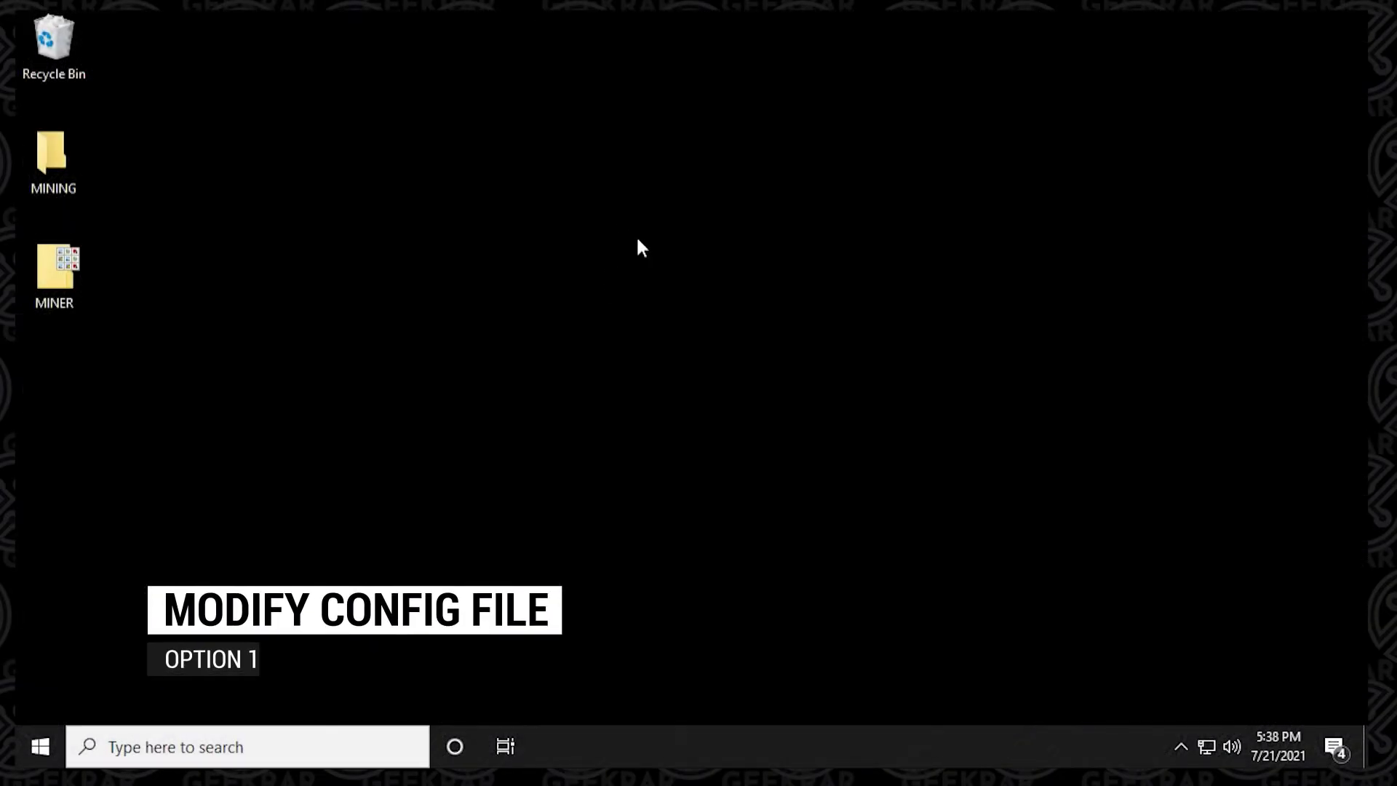
click(1181, 747)
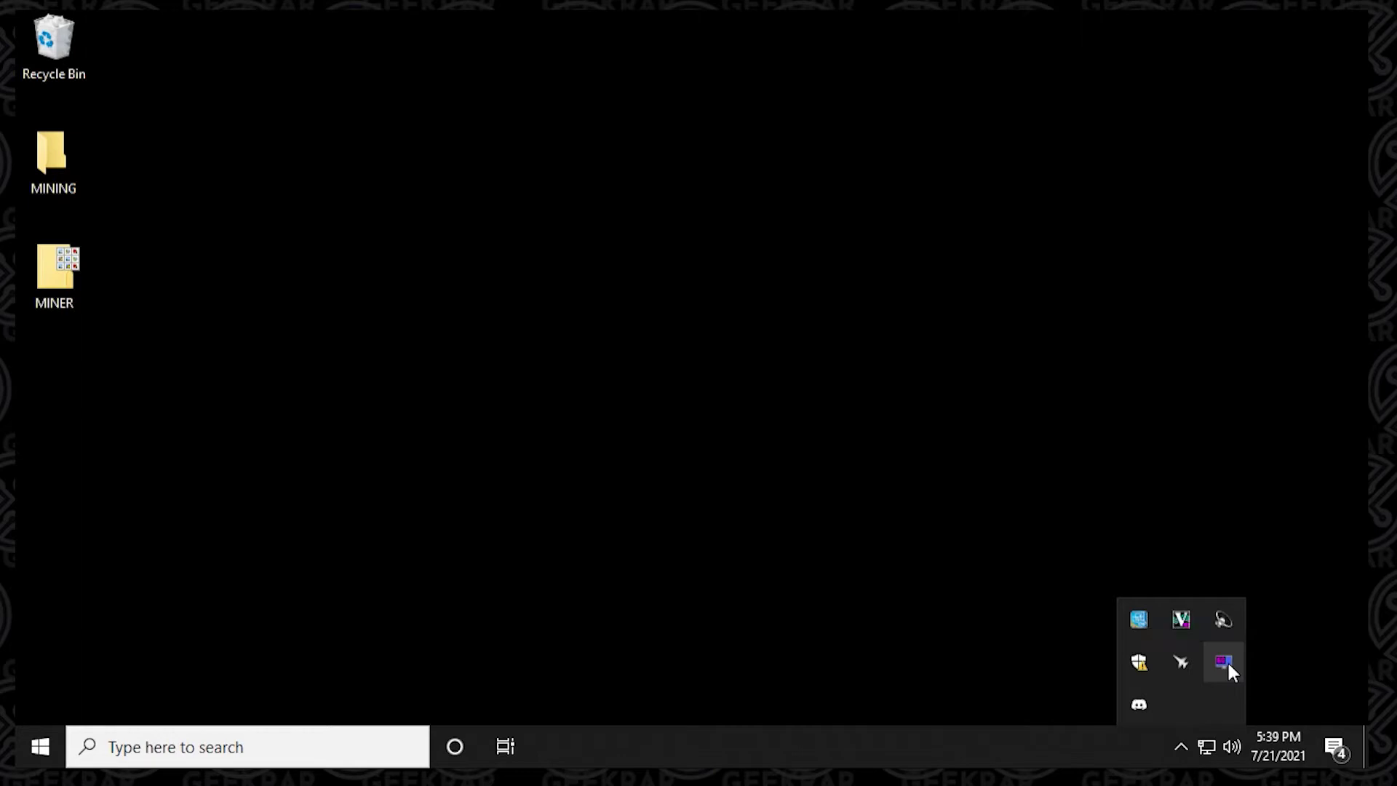
click(1084, 622)
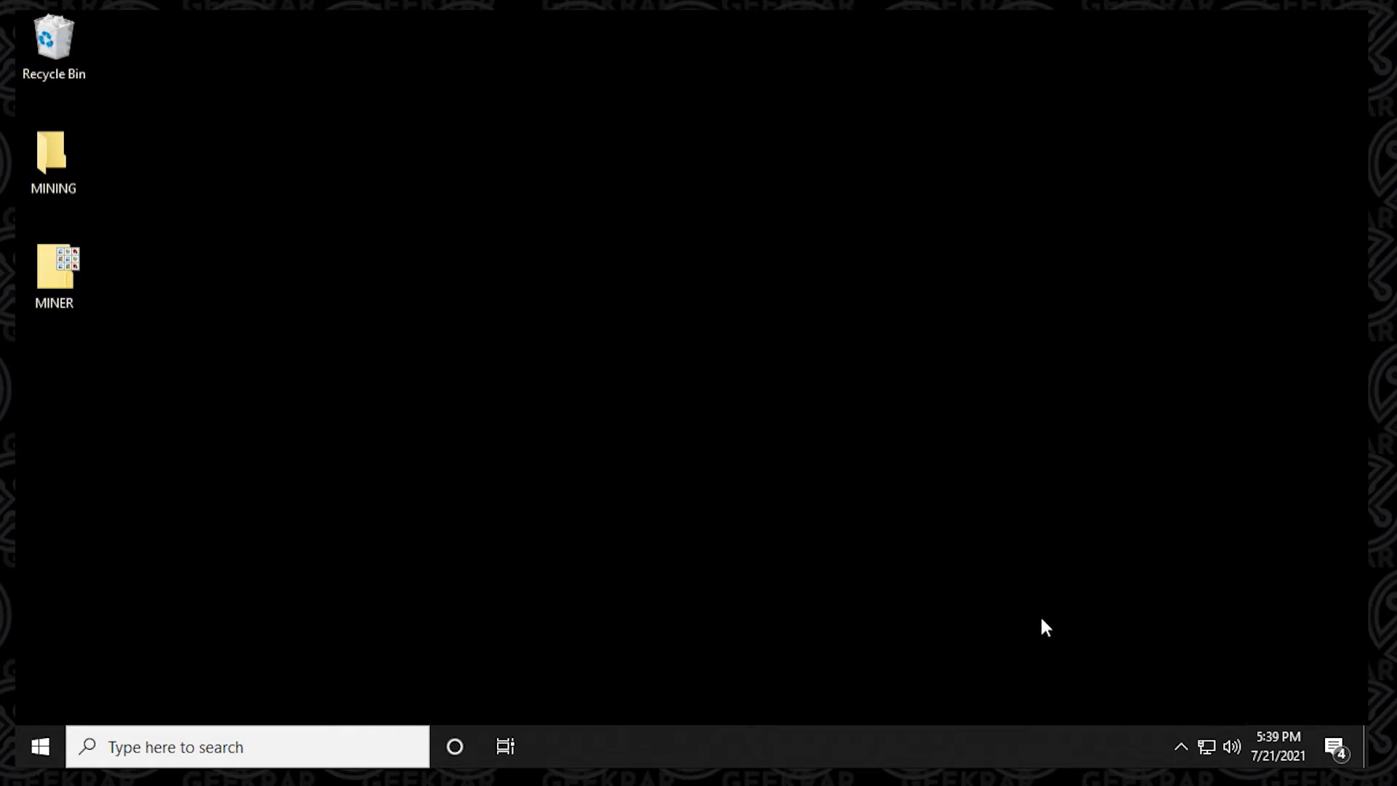
Step: Launch Notepad as administrator from Start search, approving the UAC prompt
click(157, 750)
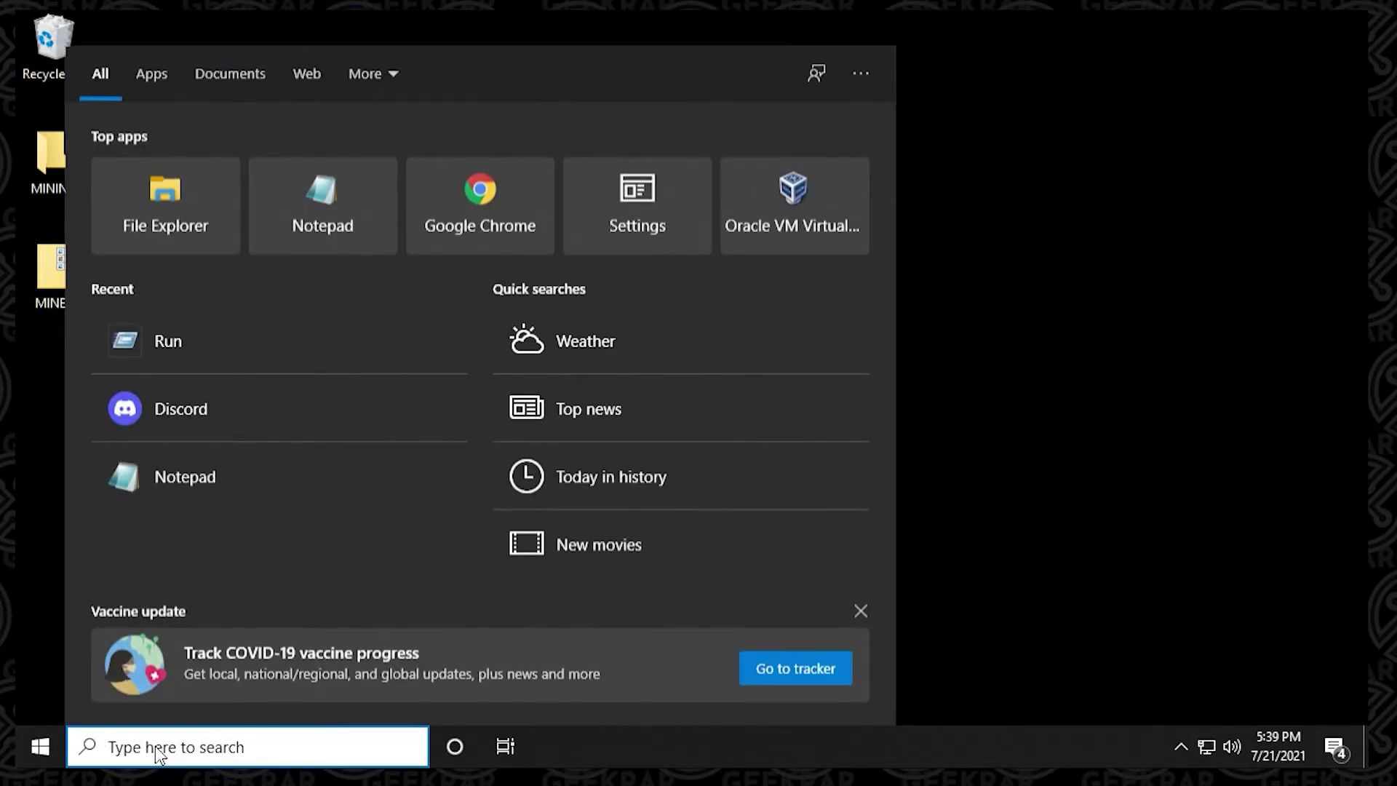
text(notepa)
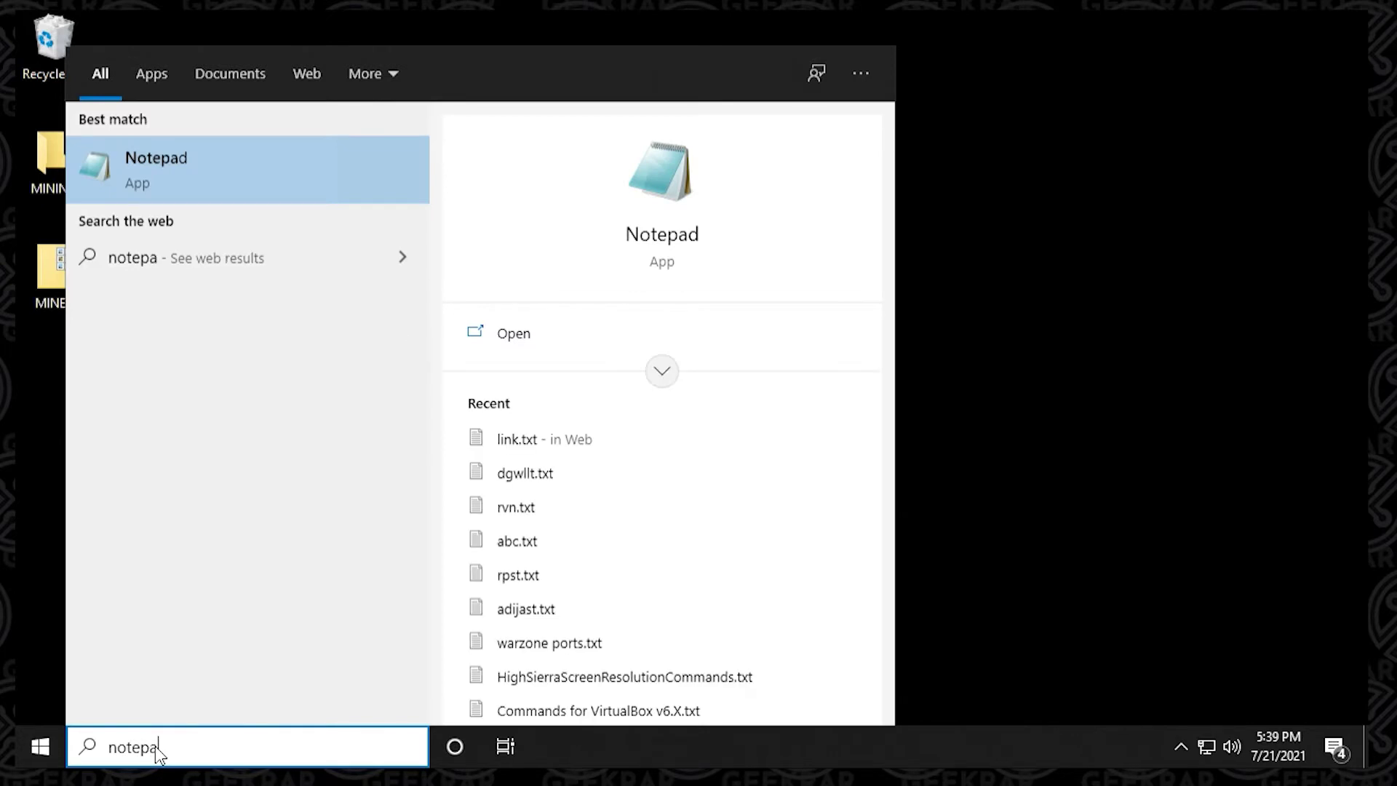
right_click(146, 152)
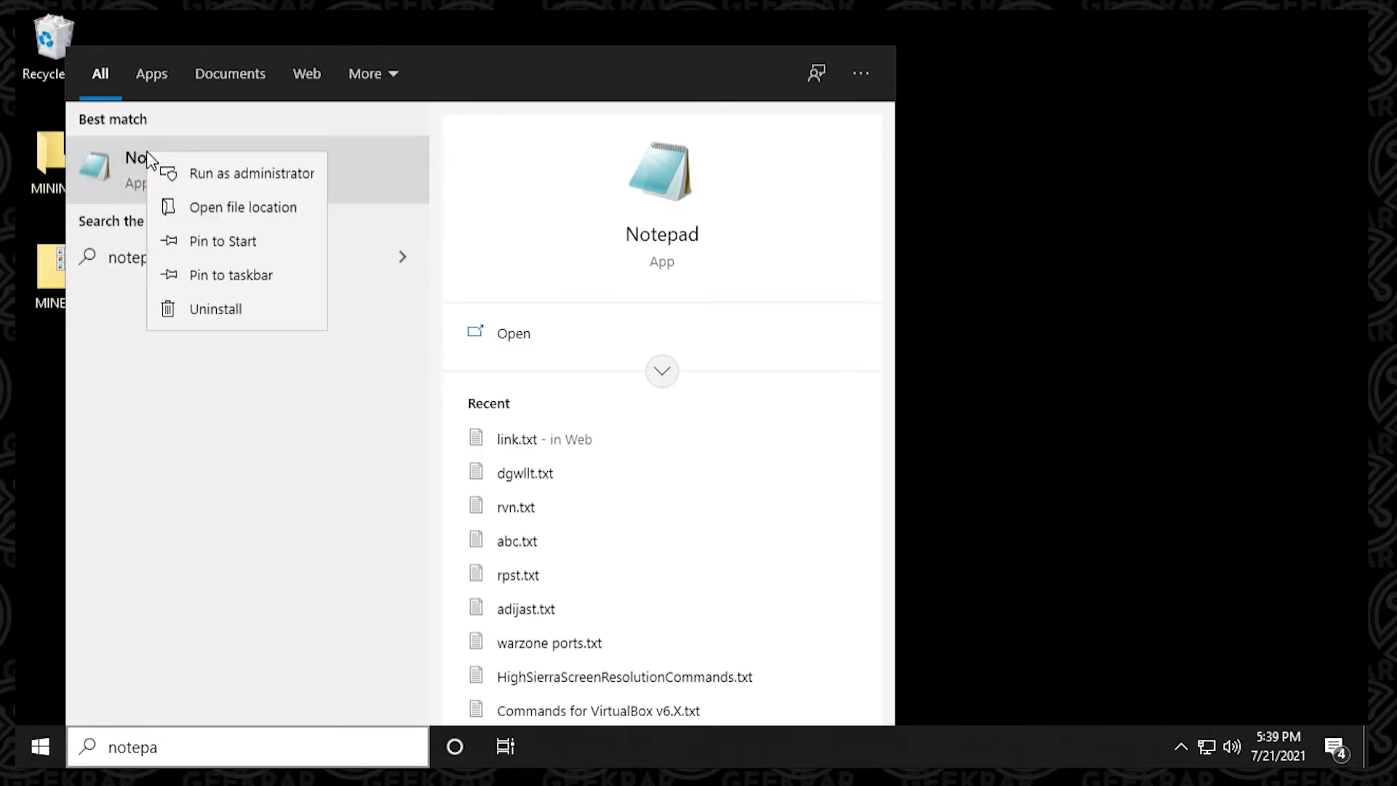
click(203, 177)
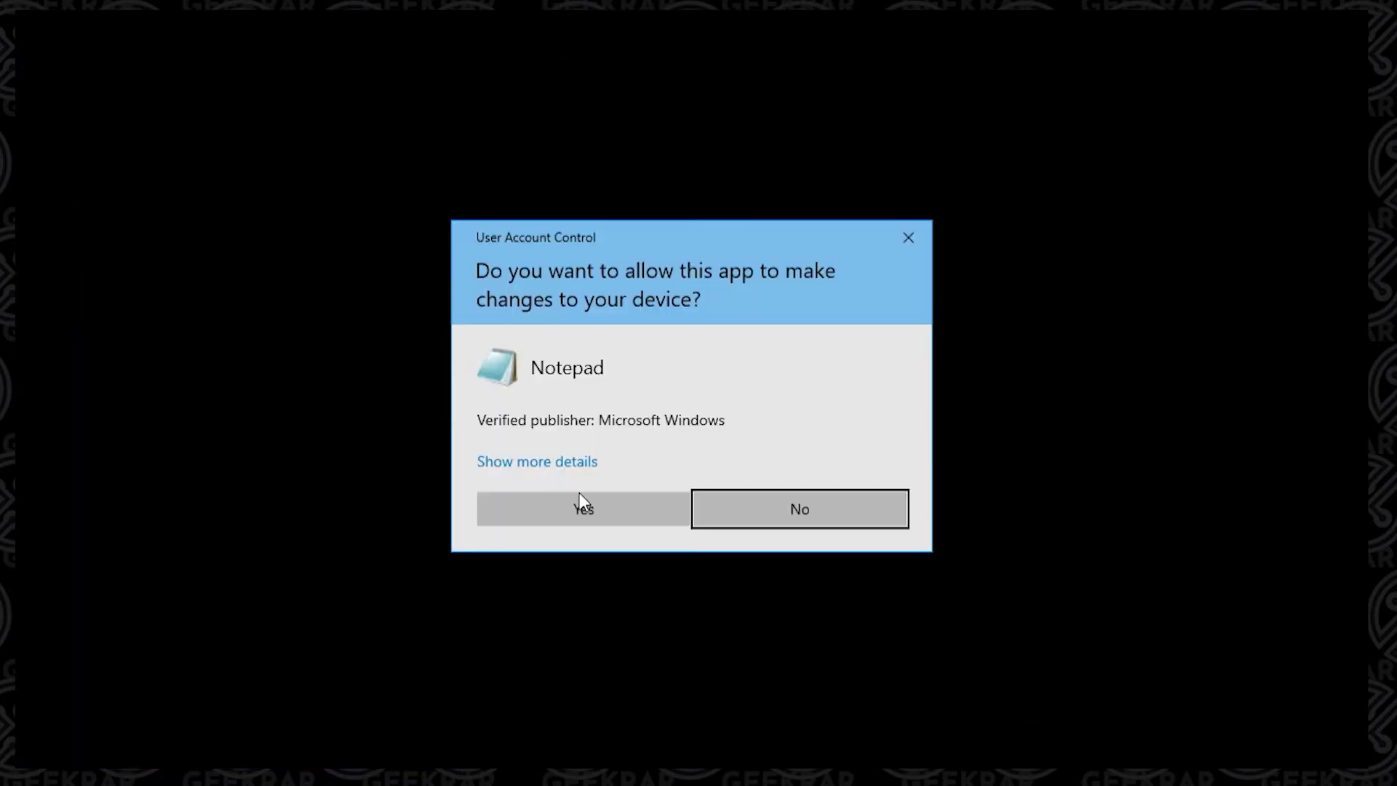
click(580, 497)
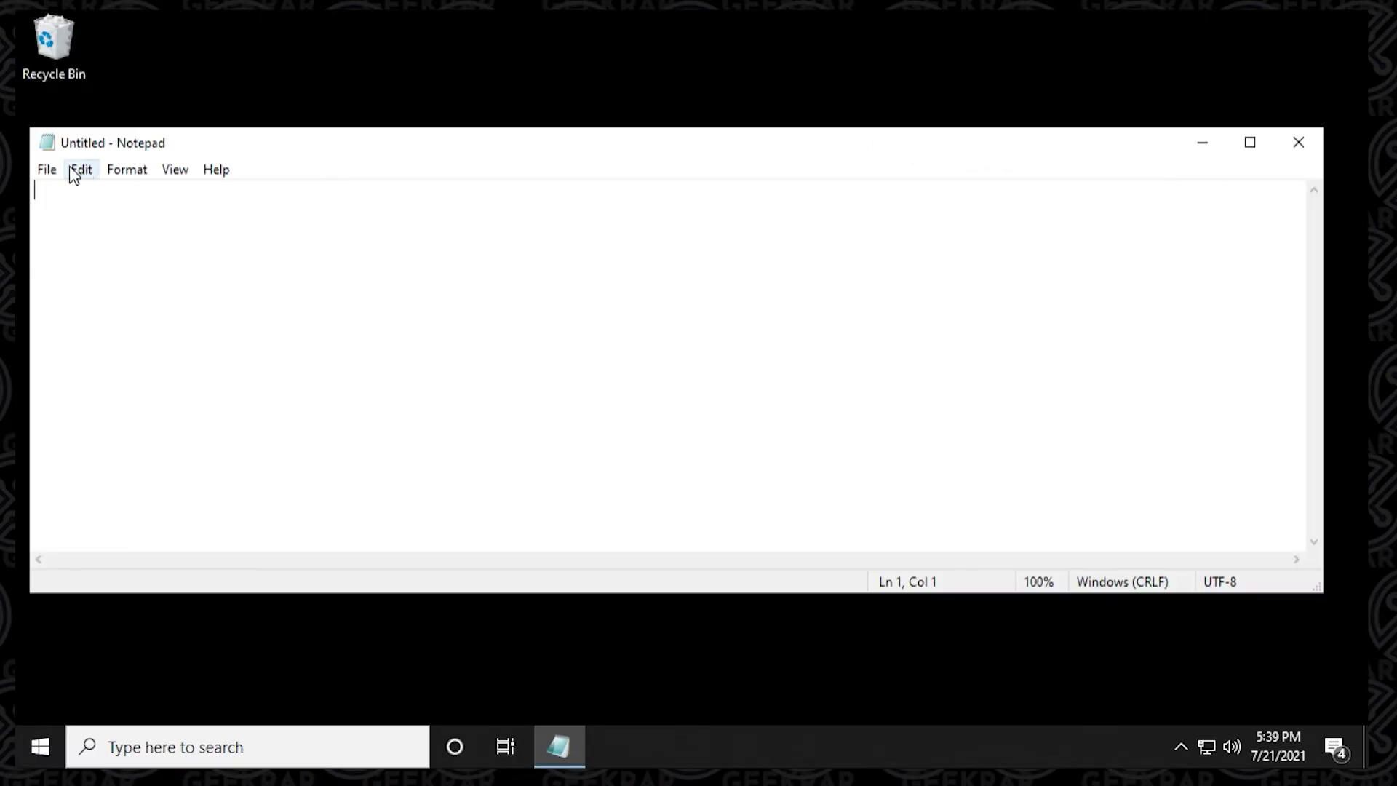
click(48, 170)
Step: Browse the Open dialog to C:\Program Files (x86)\RivaTuner Statistics Server\ProfileTemplates
click(95, 243)
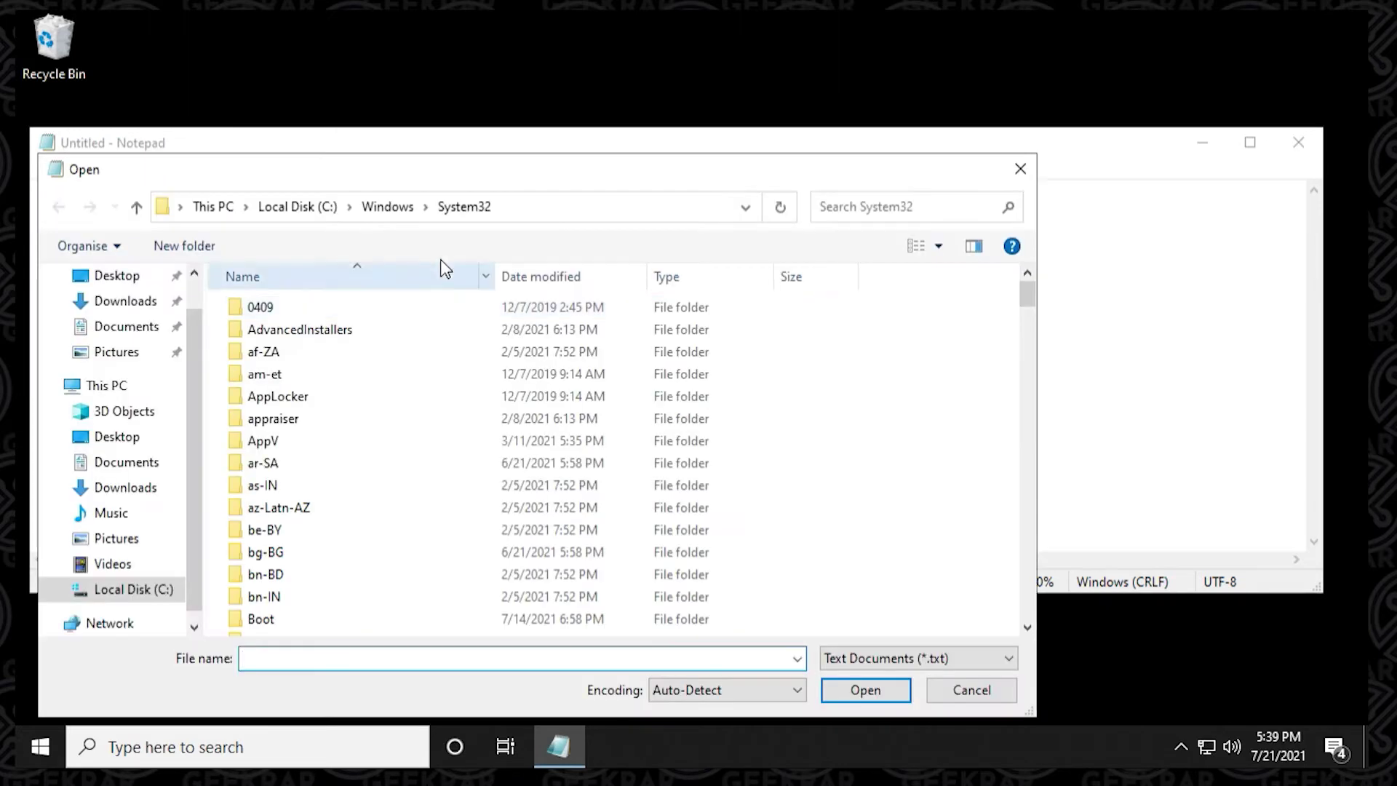
drag(488, 169, 684, 87)
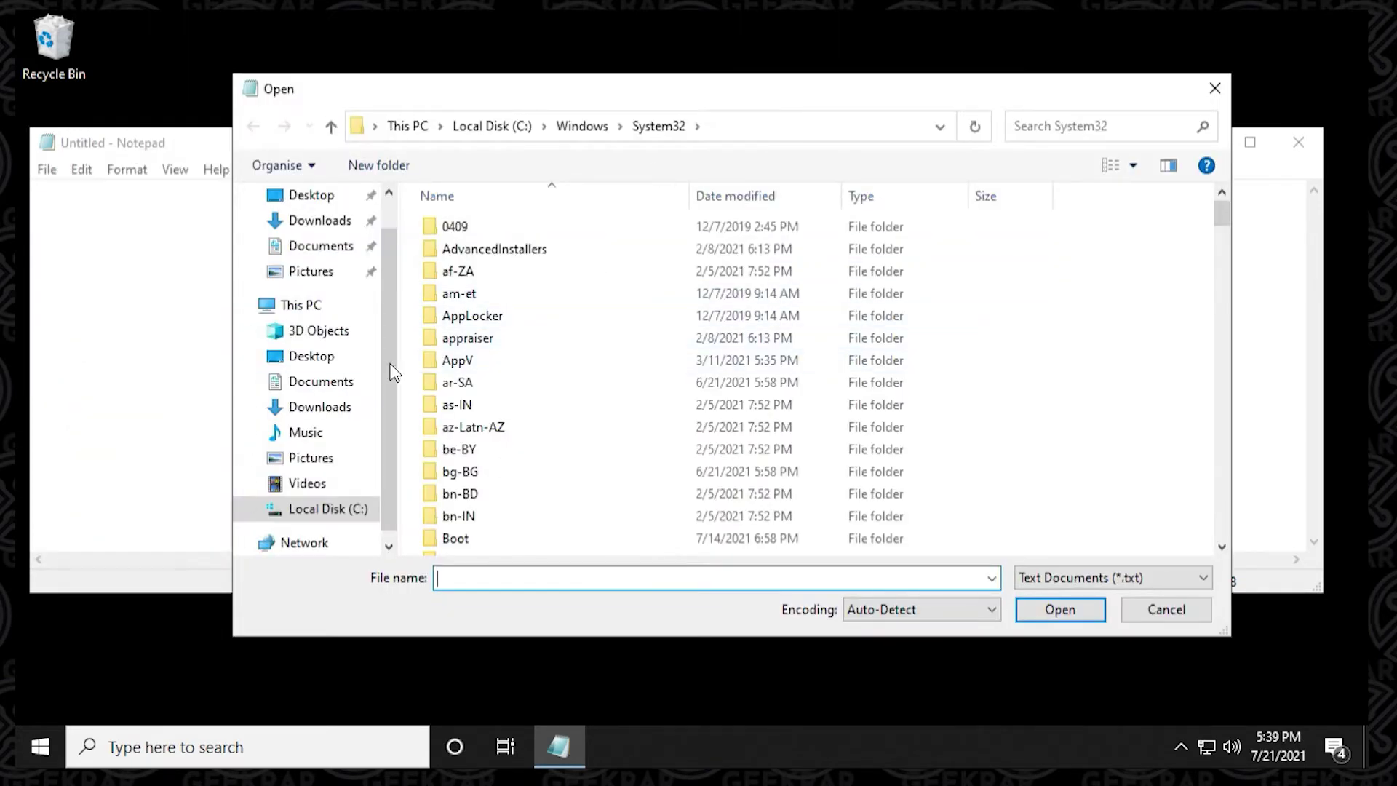
click(317, 513)
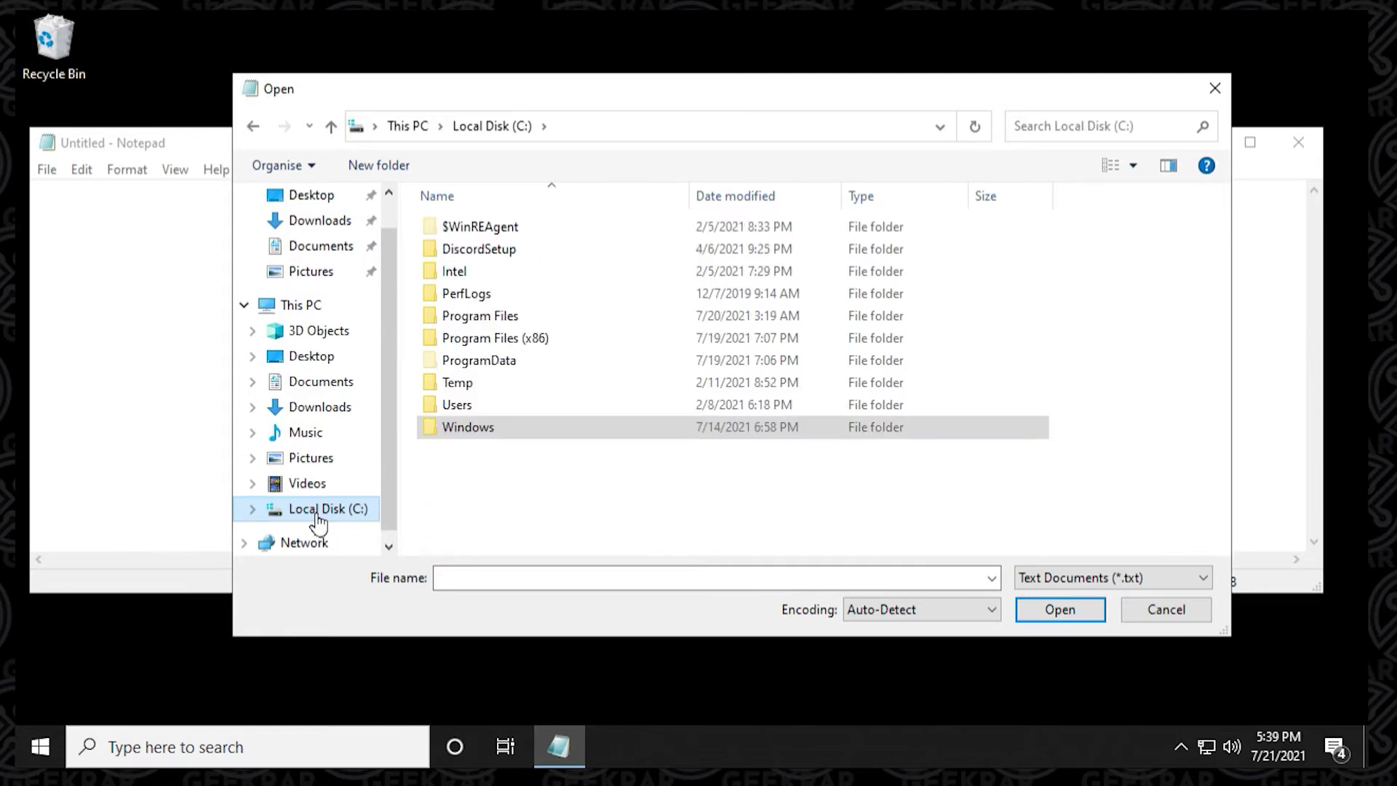
double_click(528, 340)
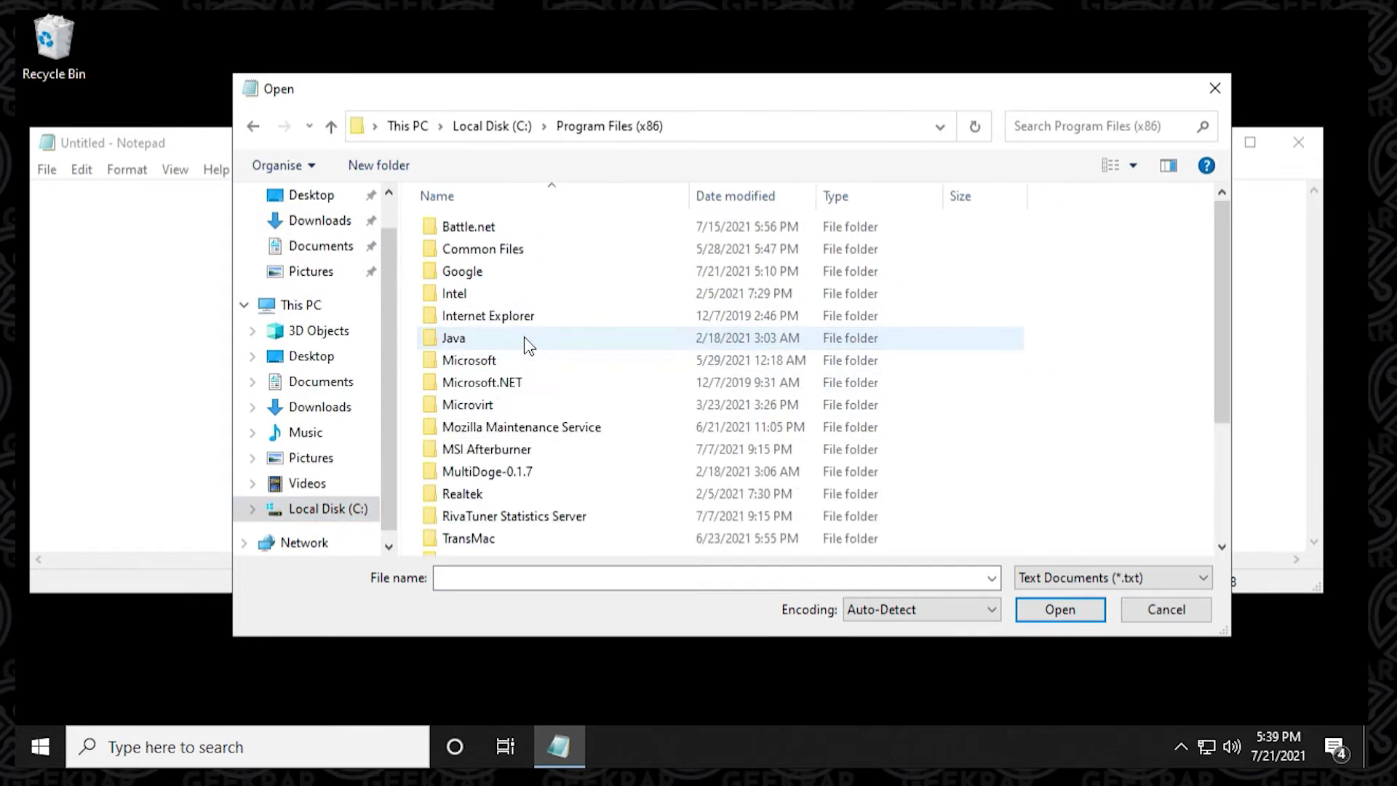
double_click(505, 516)
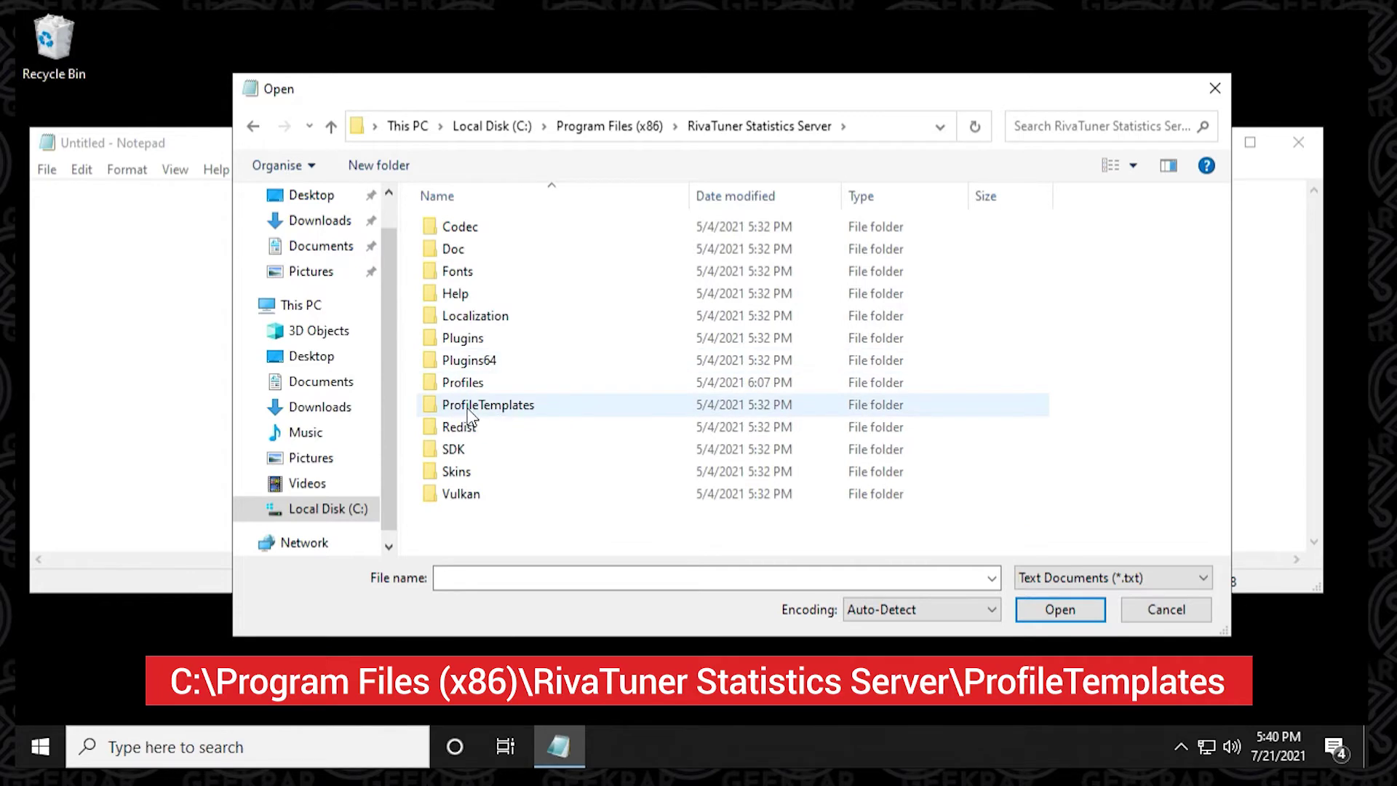
double_click(484, 407)
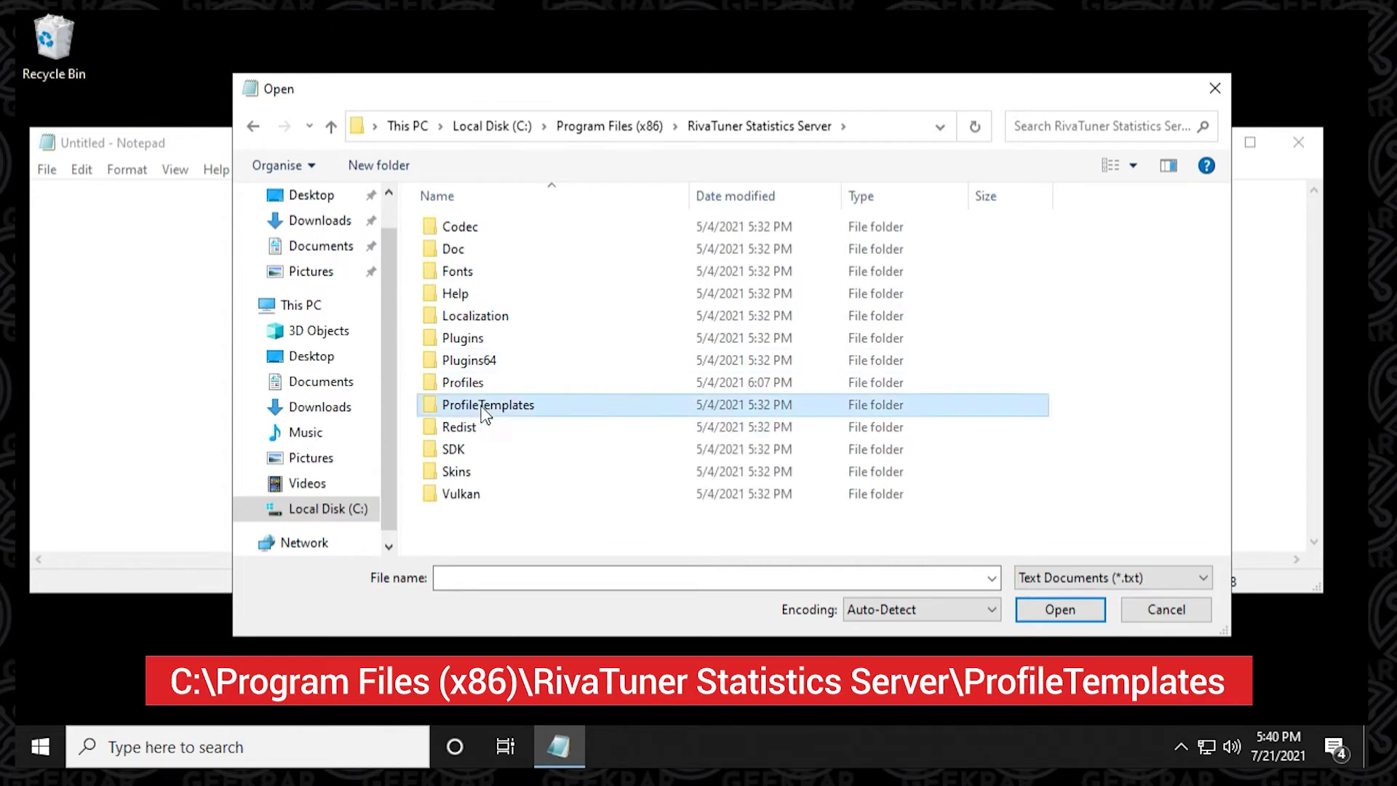
Step: Show All Files (*.*) and open the Config file
click(1090, 576)
click(1087, 615)
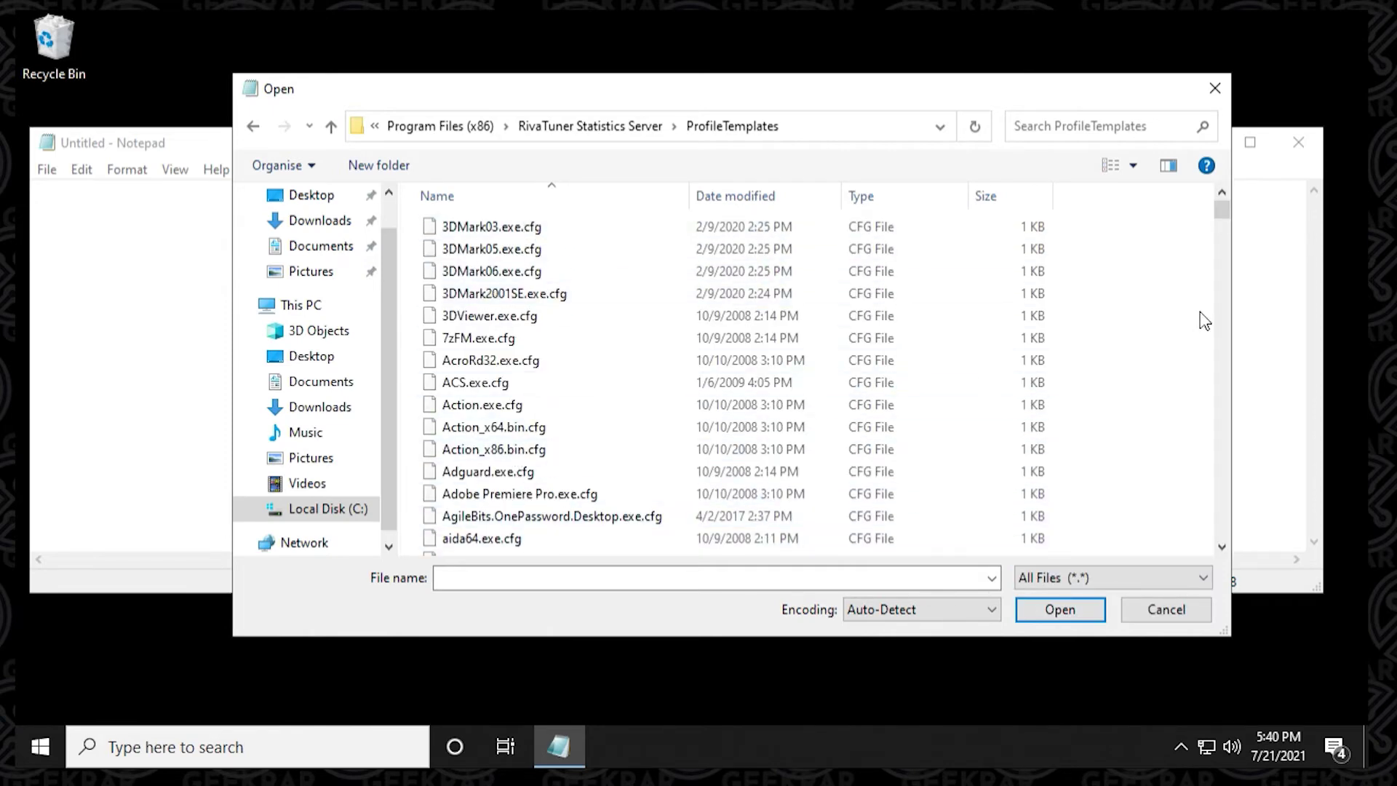
drag(1222, 211, 1222, 264)
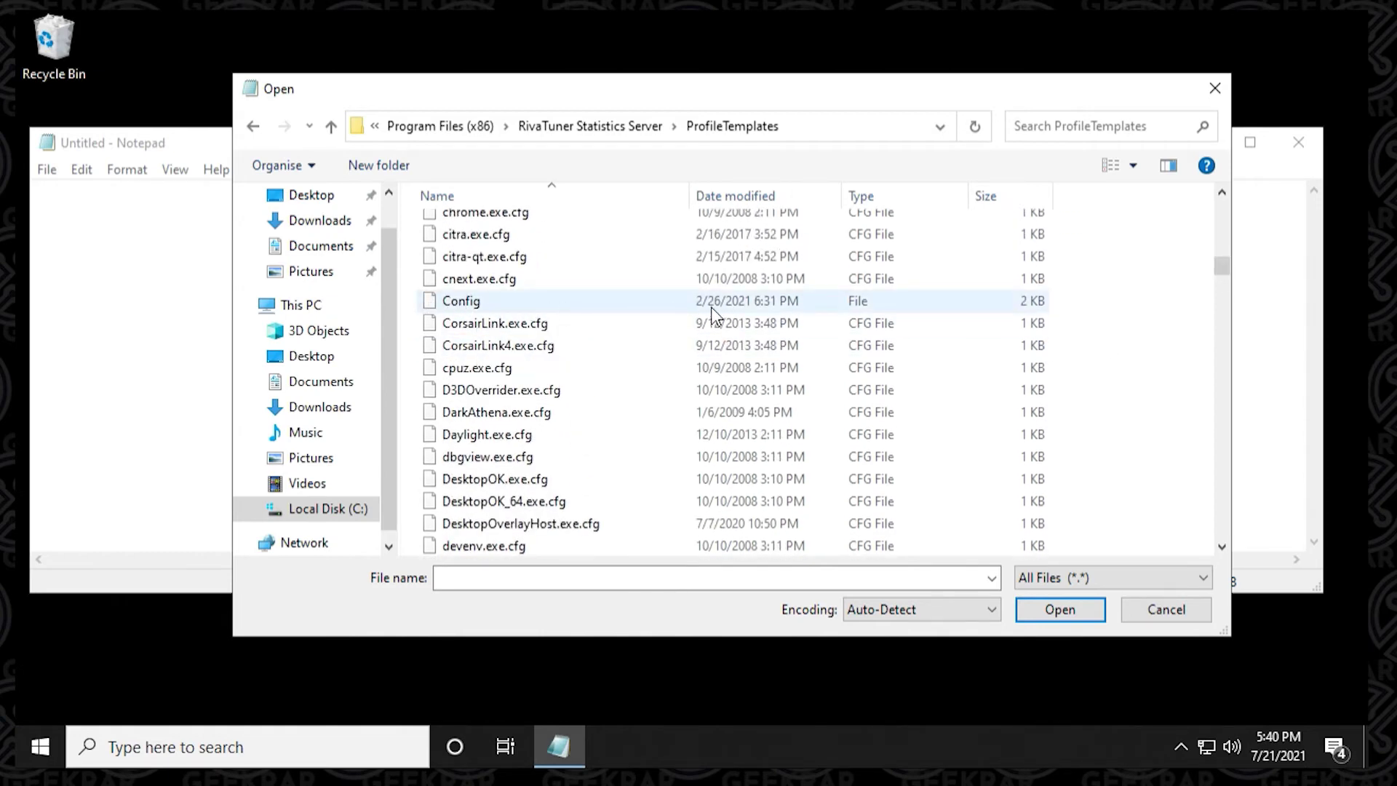
click(449, 301)
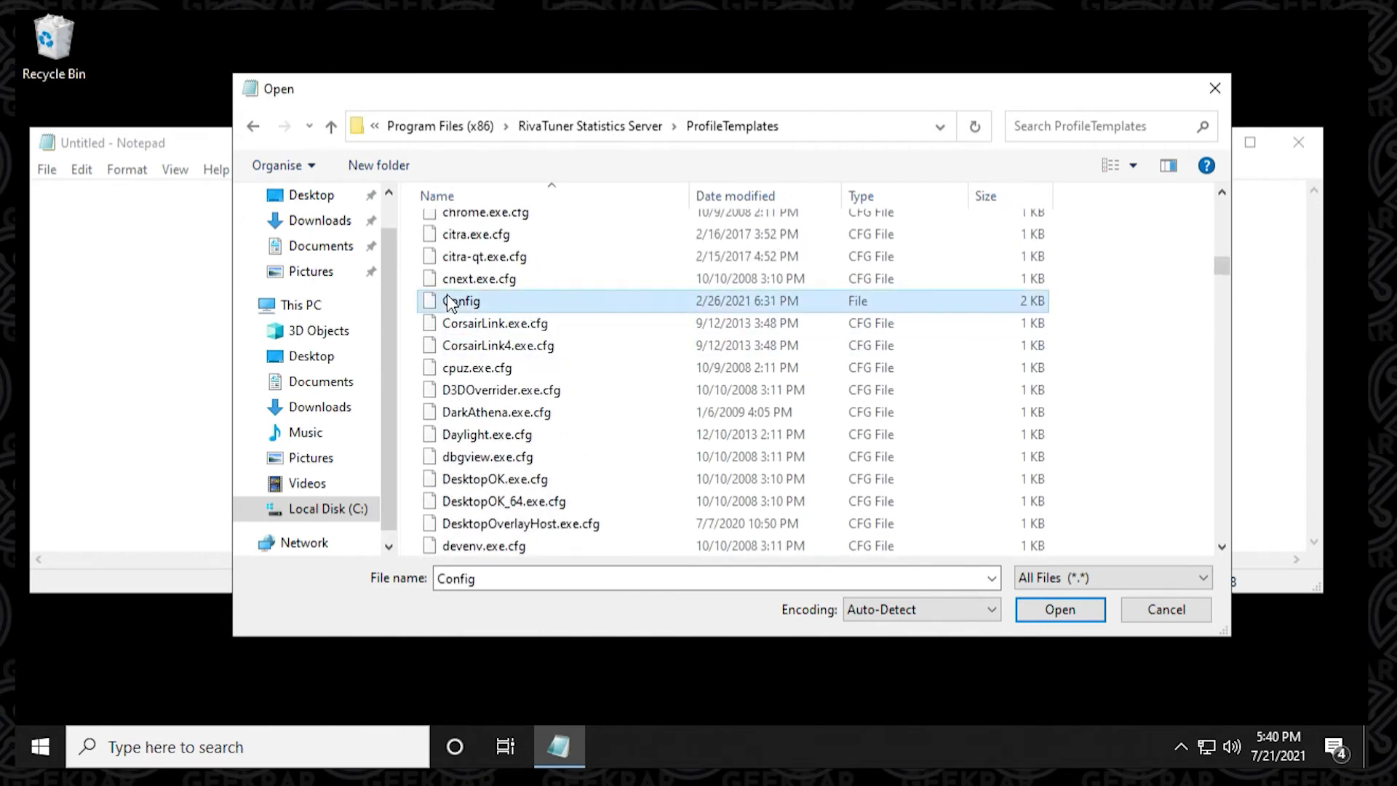
click(1034, 615)
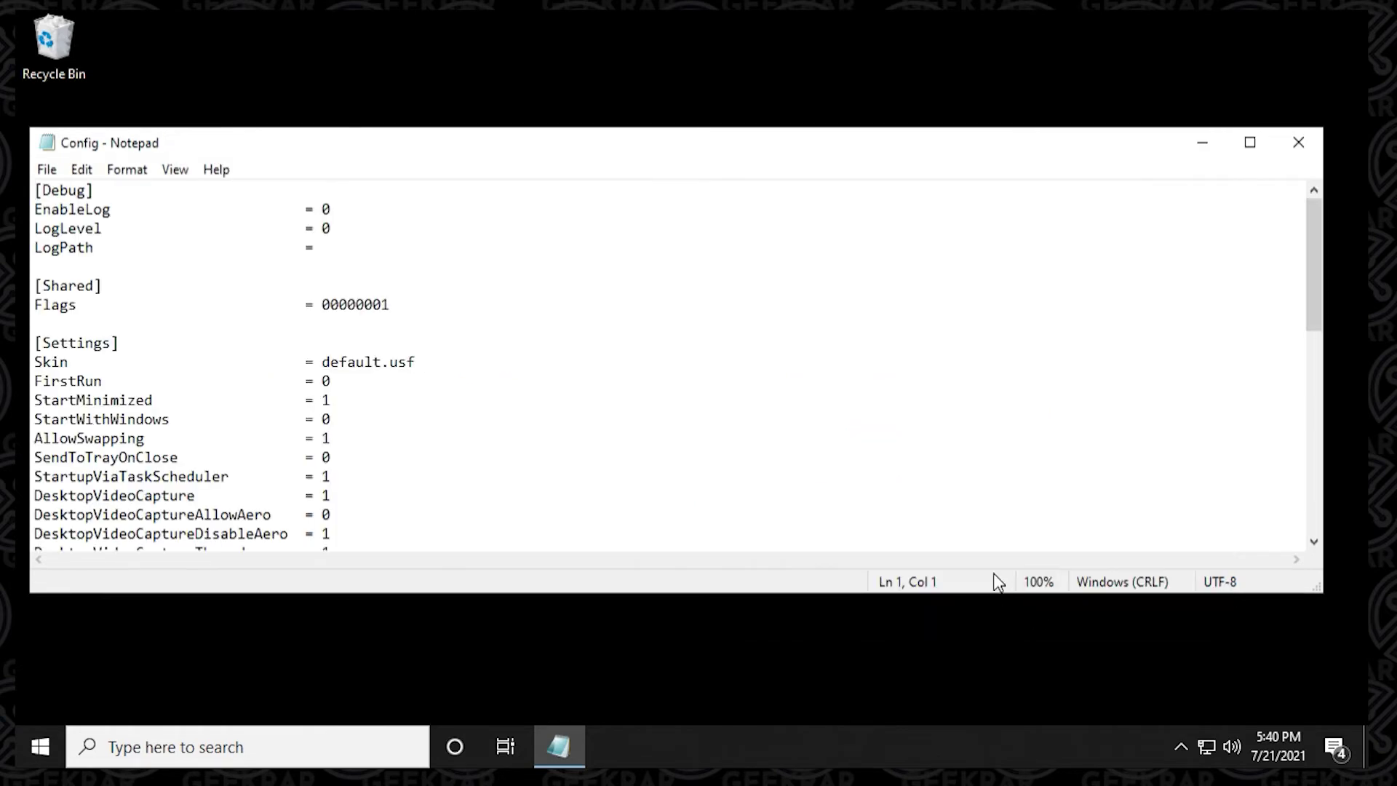
Step: Change the Config file's Silent value from 0 to 1, save, and close Notepad
scroll(635, 354, down, 9)
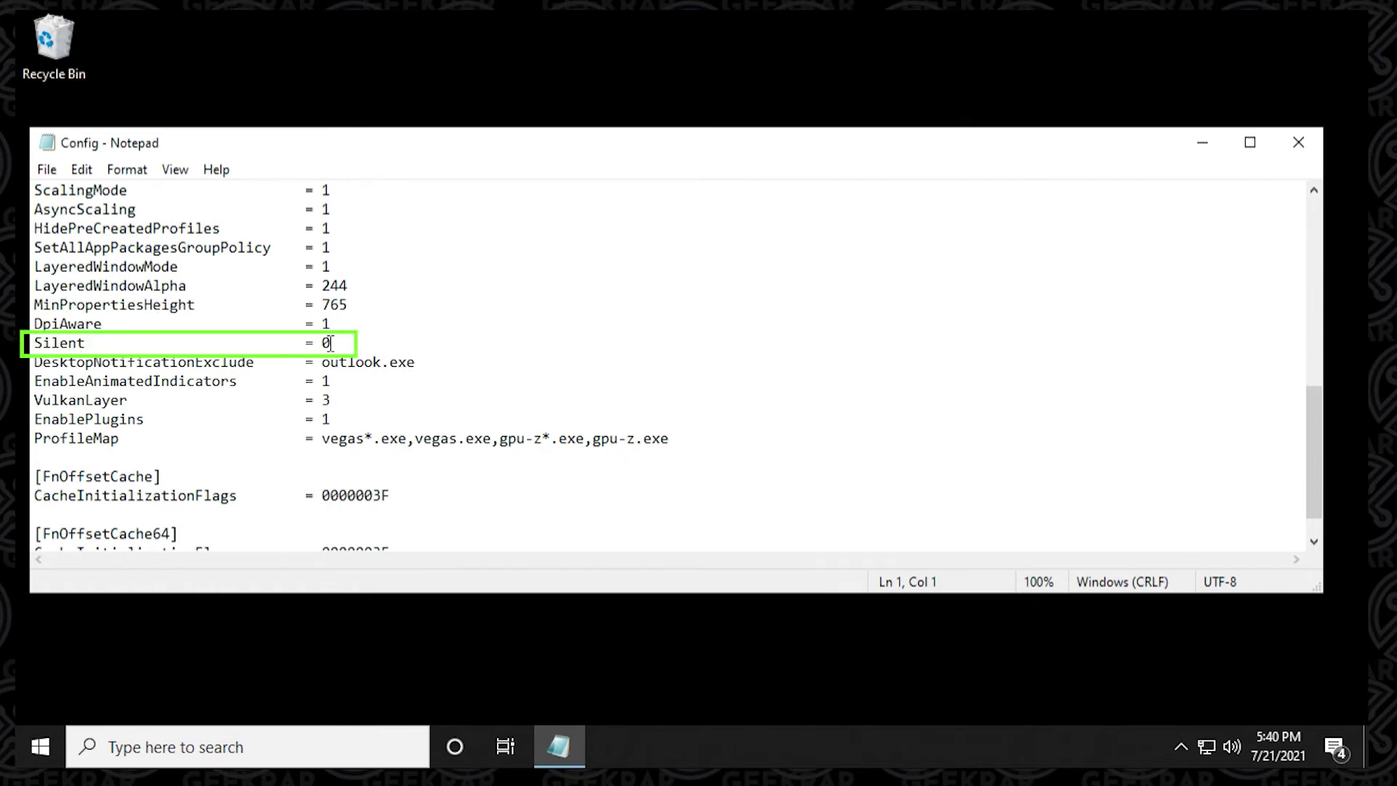
double_click(326, 343)
text(1)
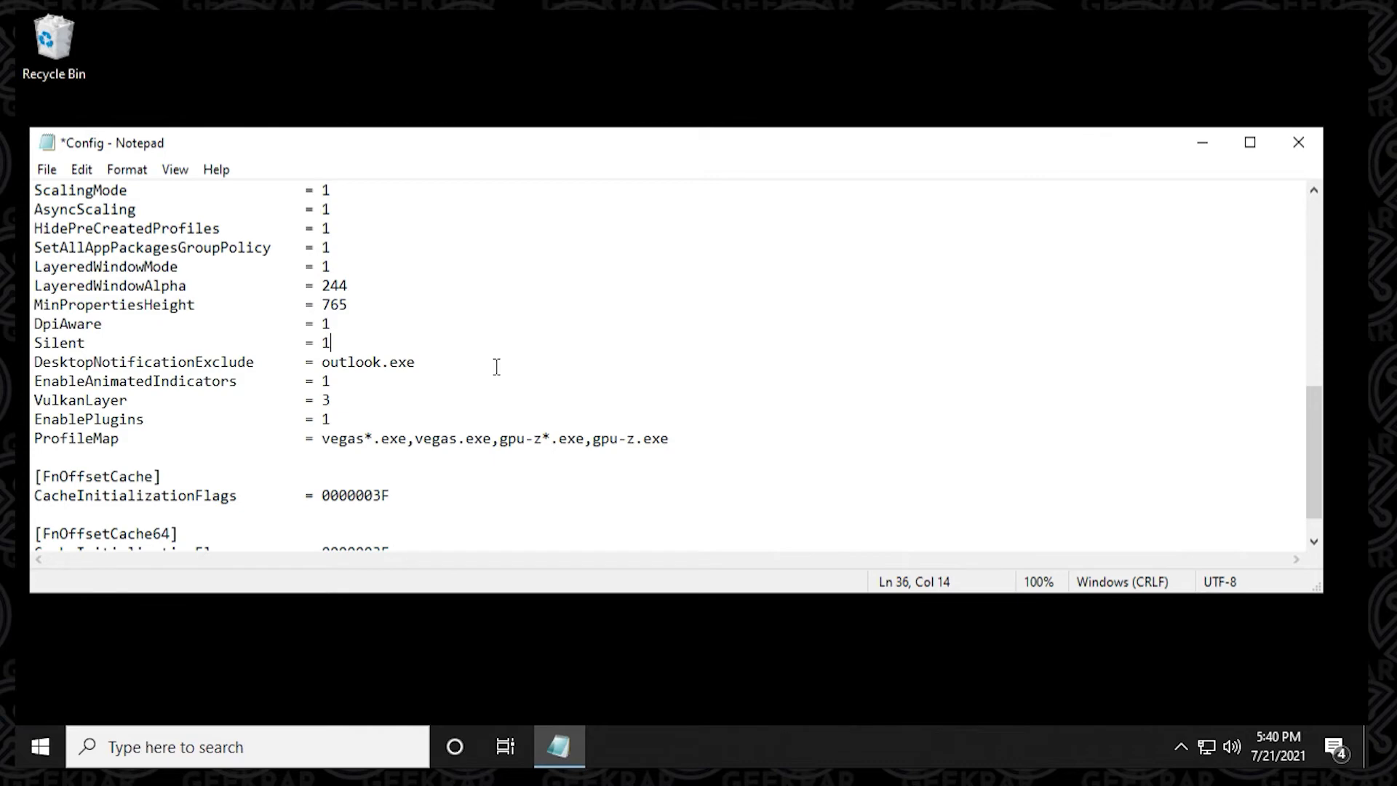
click(45, 172)
click(80, 263)
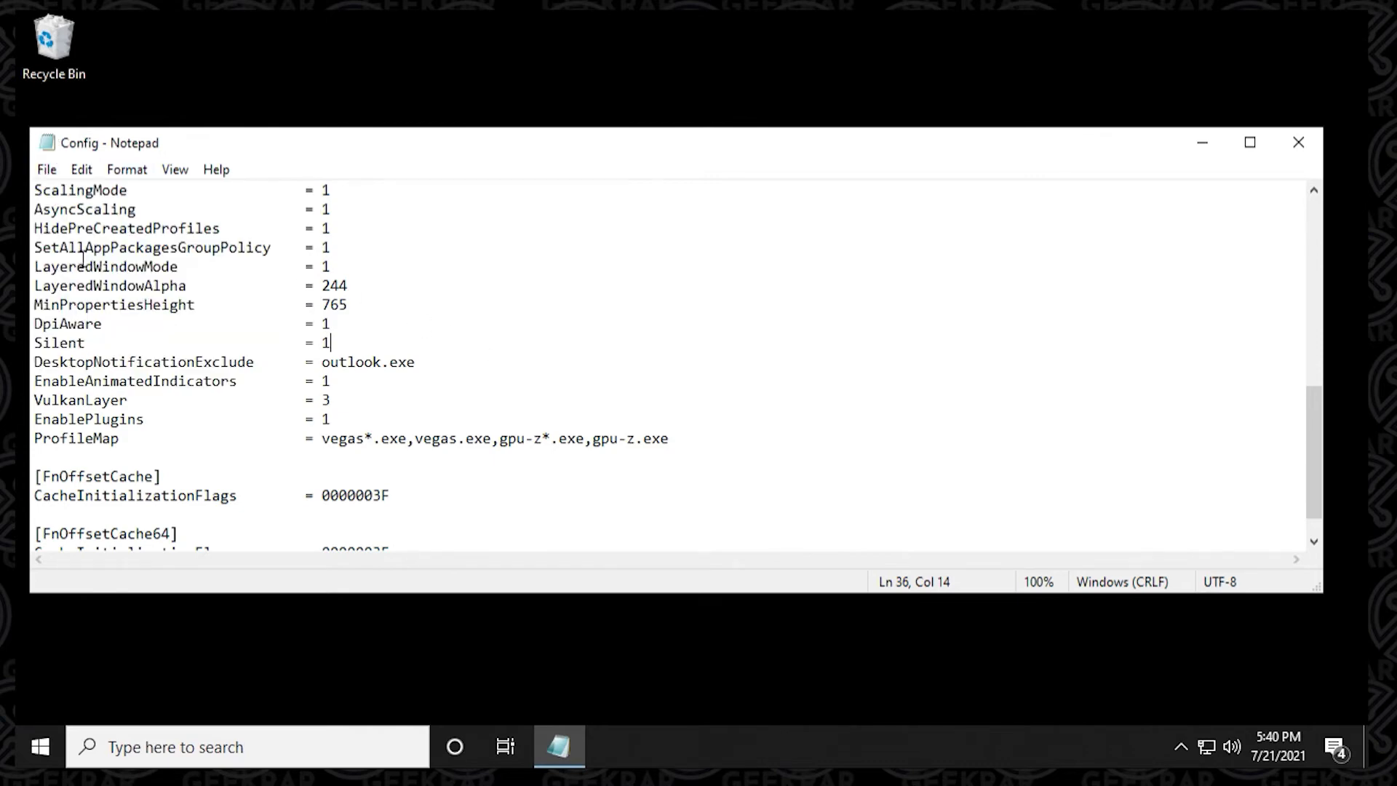
click(1298, 142)
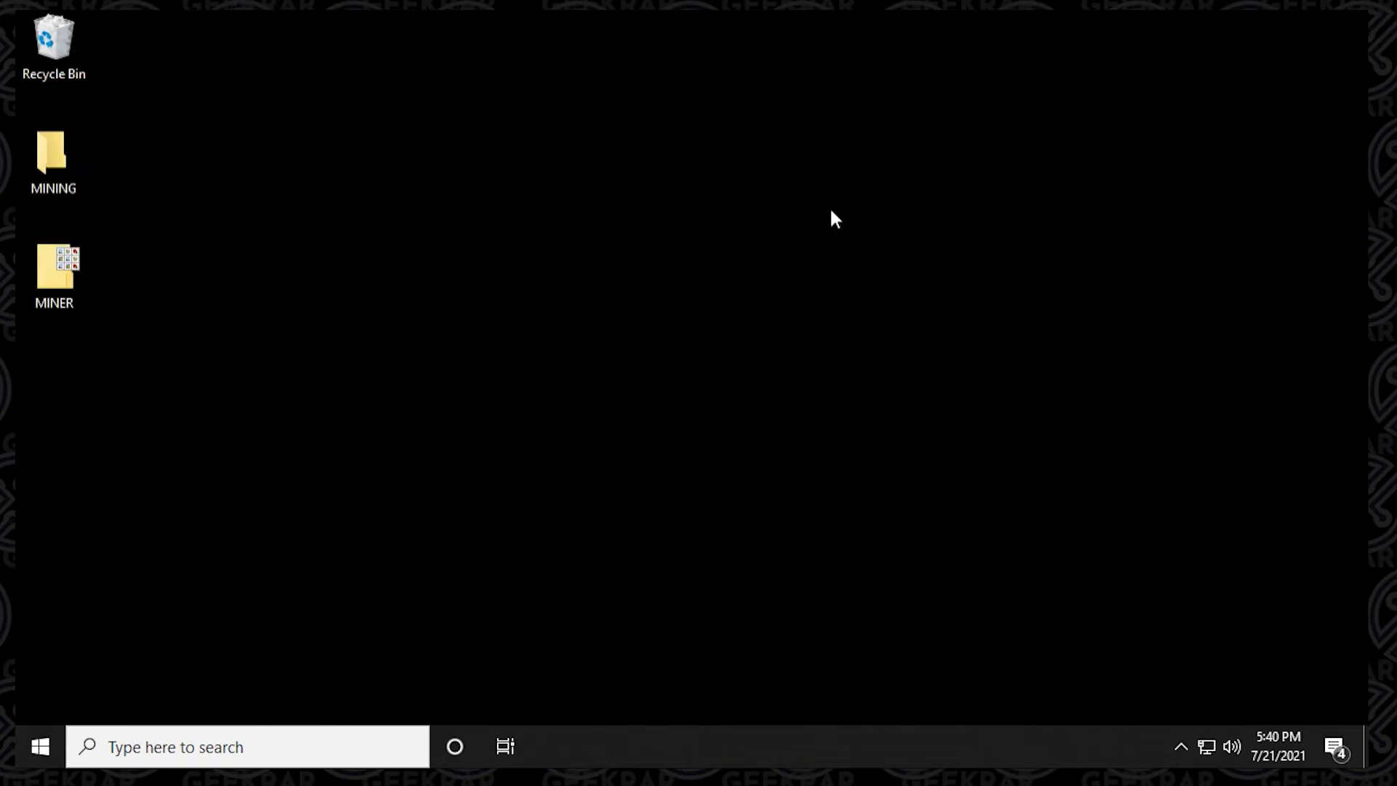
Step: Bring up the Start menu's power options to restart the PC
click(43, 751)
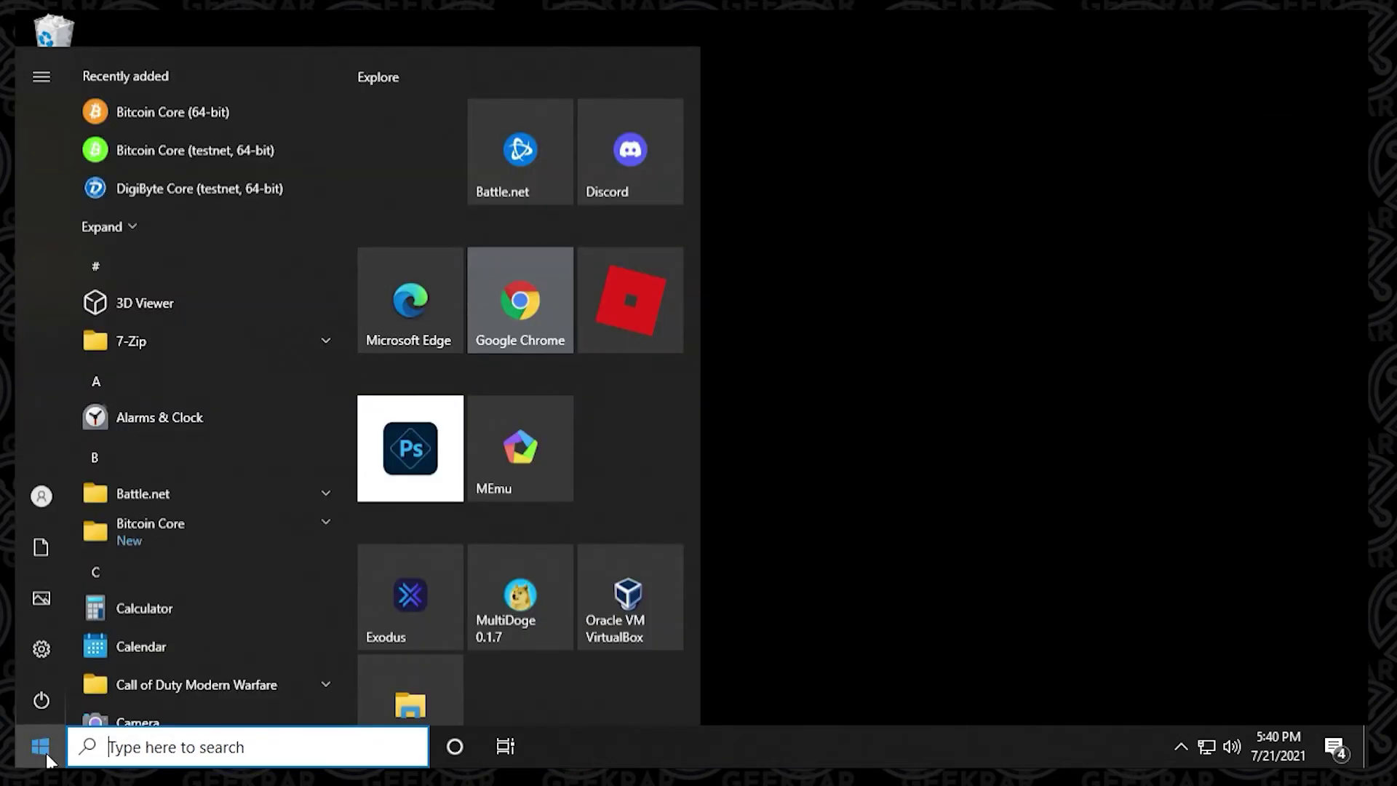
mouse_move(33, 709)
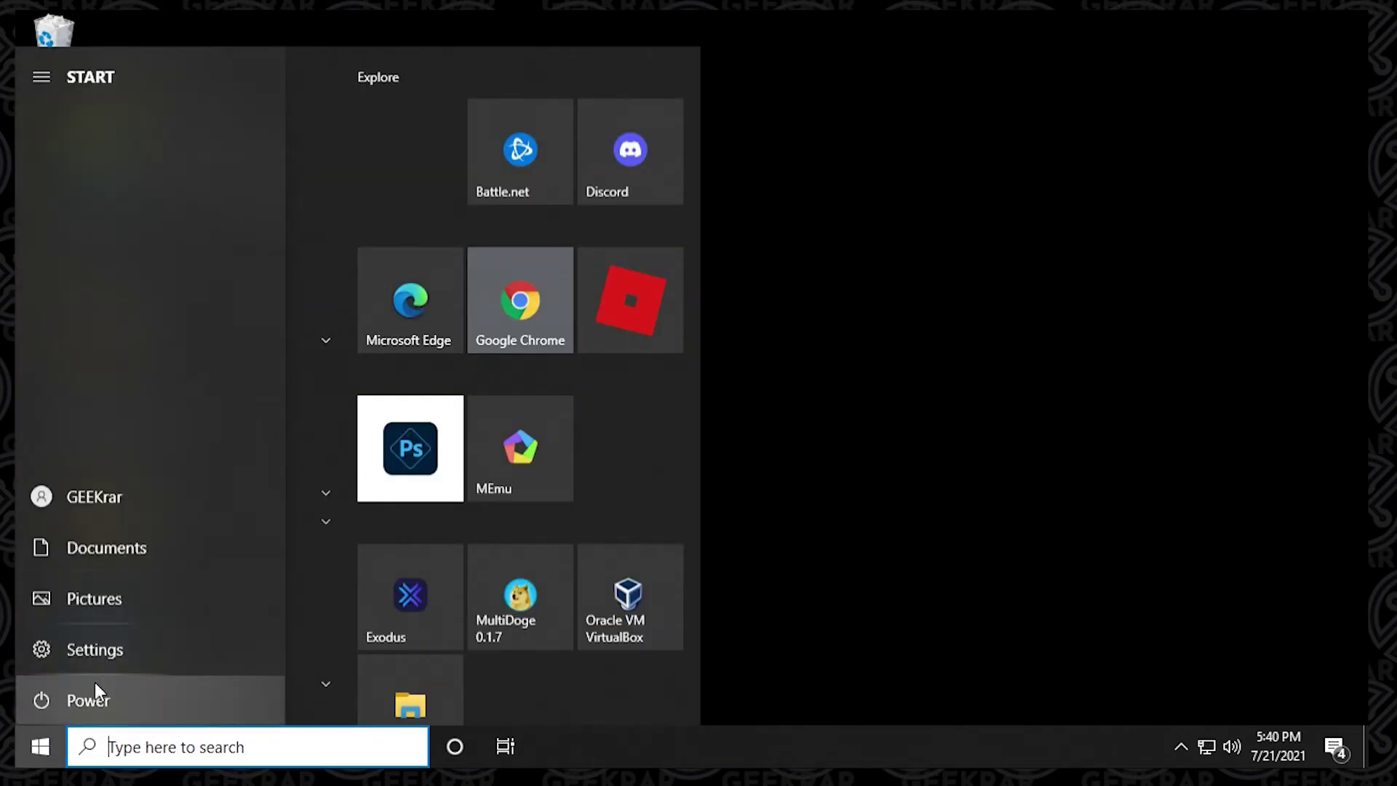
click(117, 695)
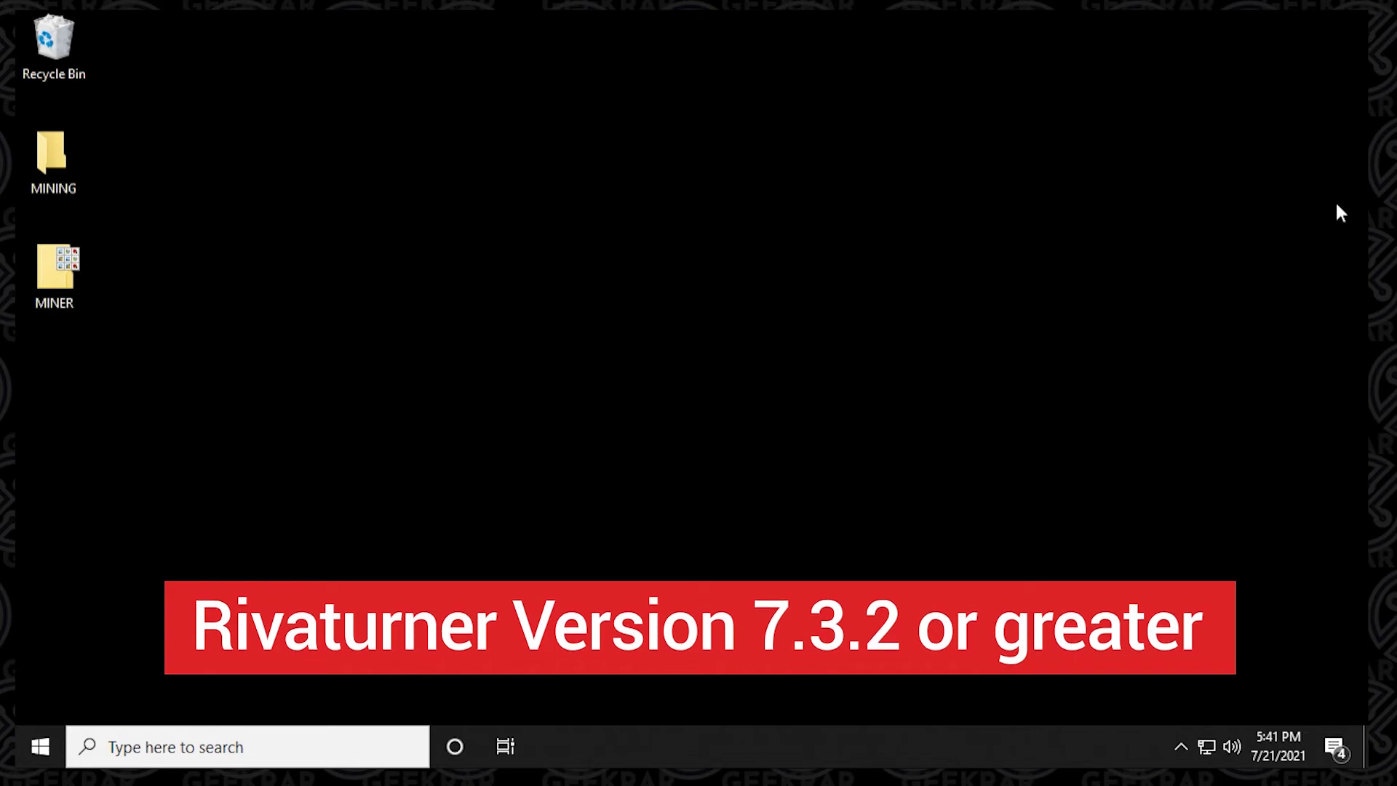
Step: Launch Google Chrome from the Start menu
click(61, 748)
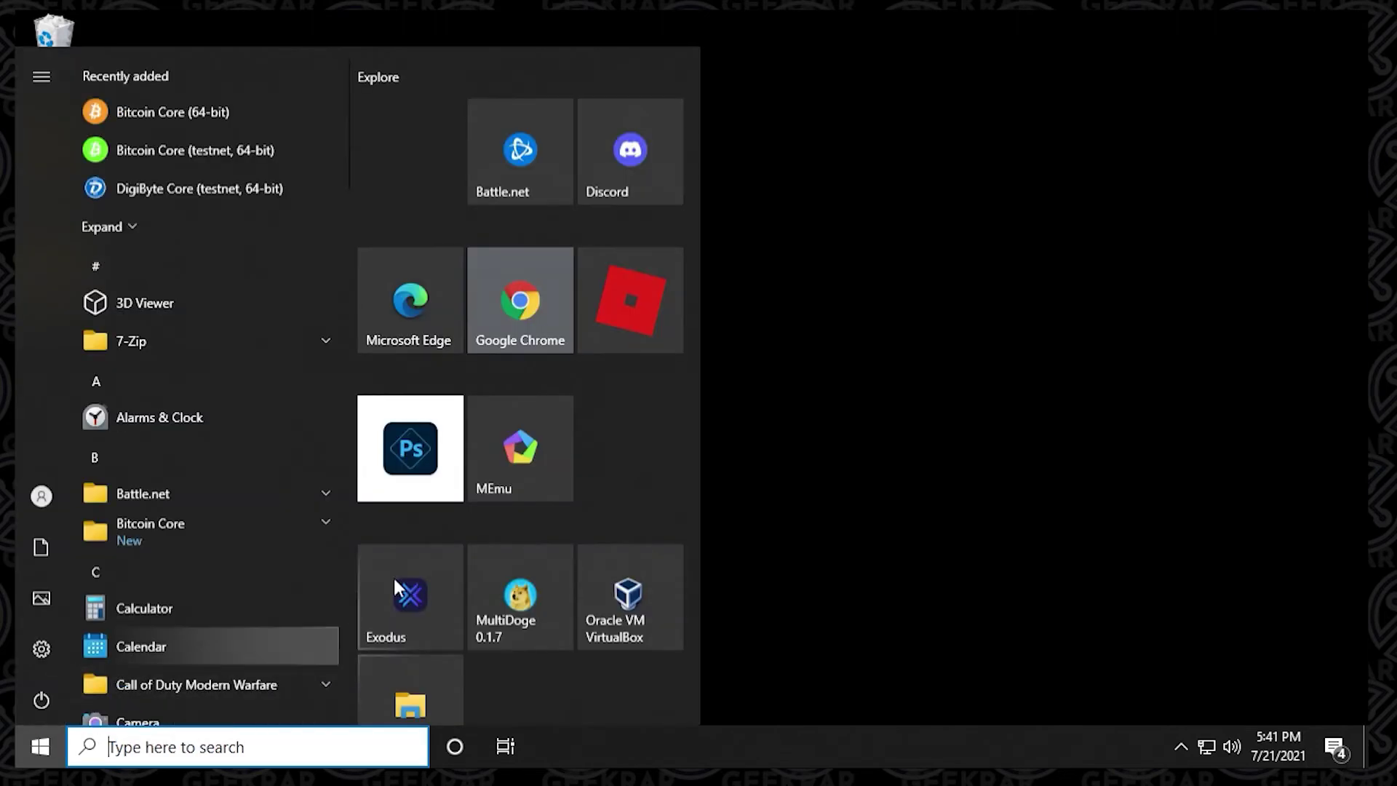
click(521, 297)
Step: Maximize Chrome, load the pasted r/Windows10 RivaTuner thread, and dismiss the username prompt
double_click(507, 65)
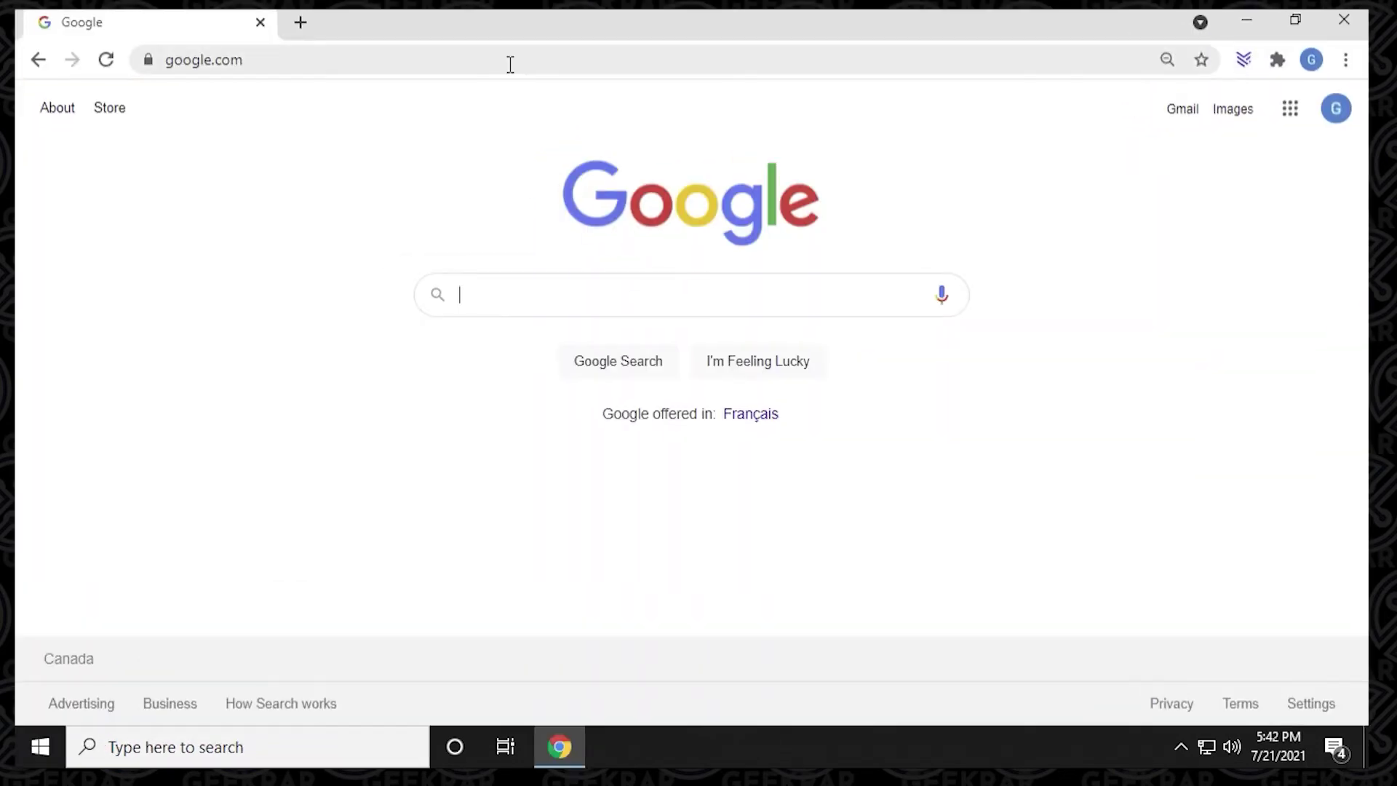
click(405, 58)
text(https://www.reddit.com/r/Windows10/comments/lhcqrj/anyone_getting_some_system_components_cannot_be/)
key(Return)
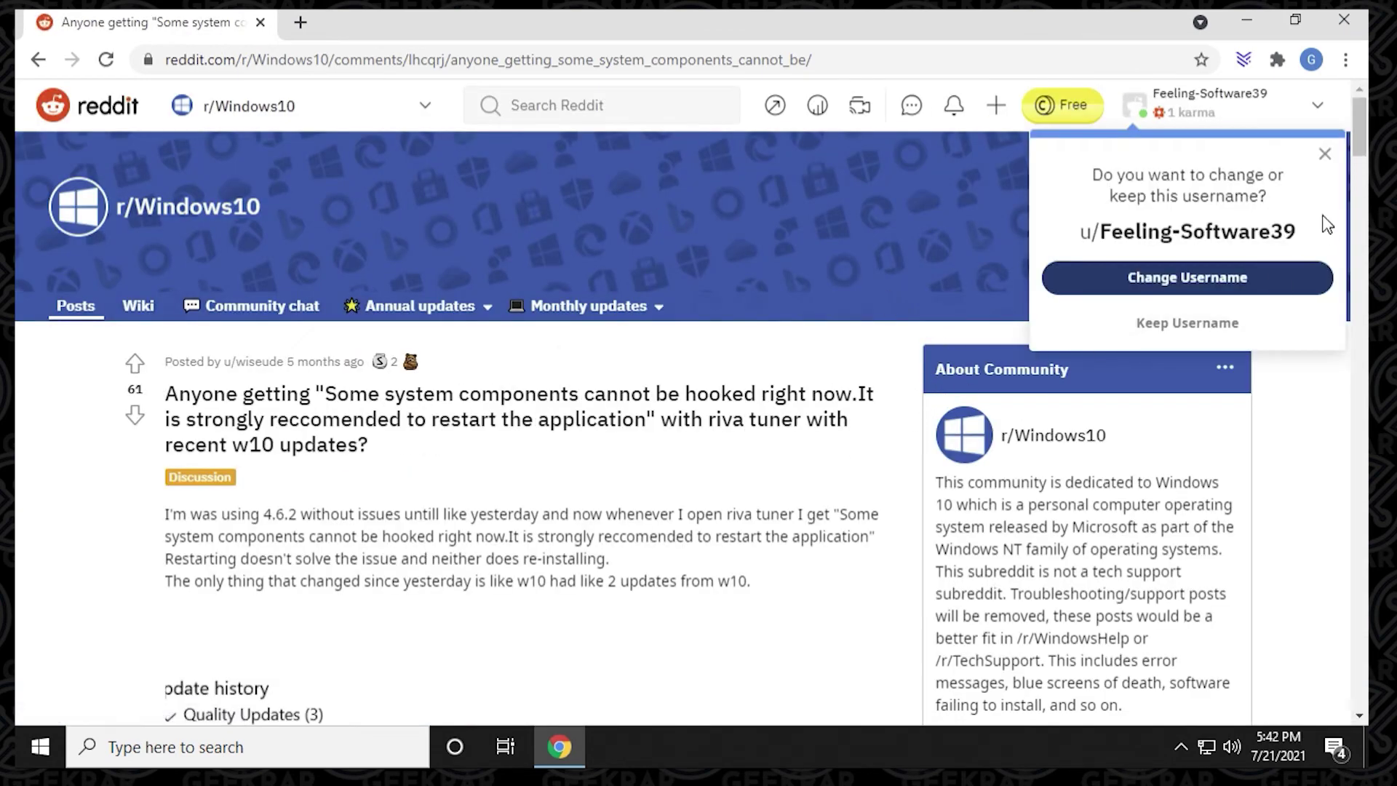
click(1325, 151)
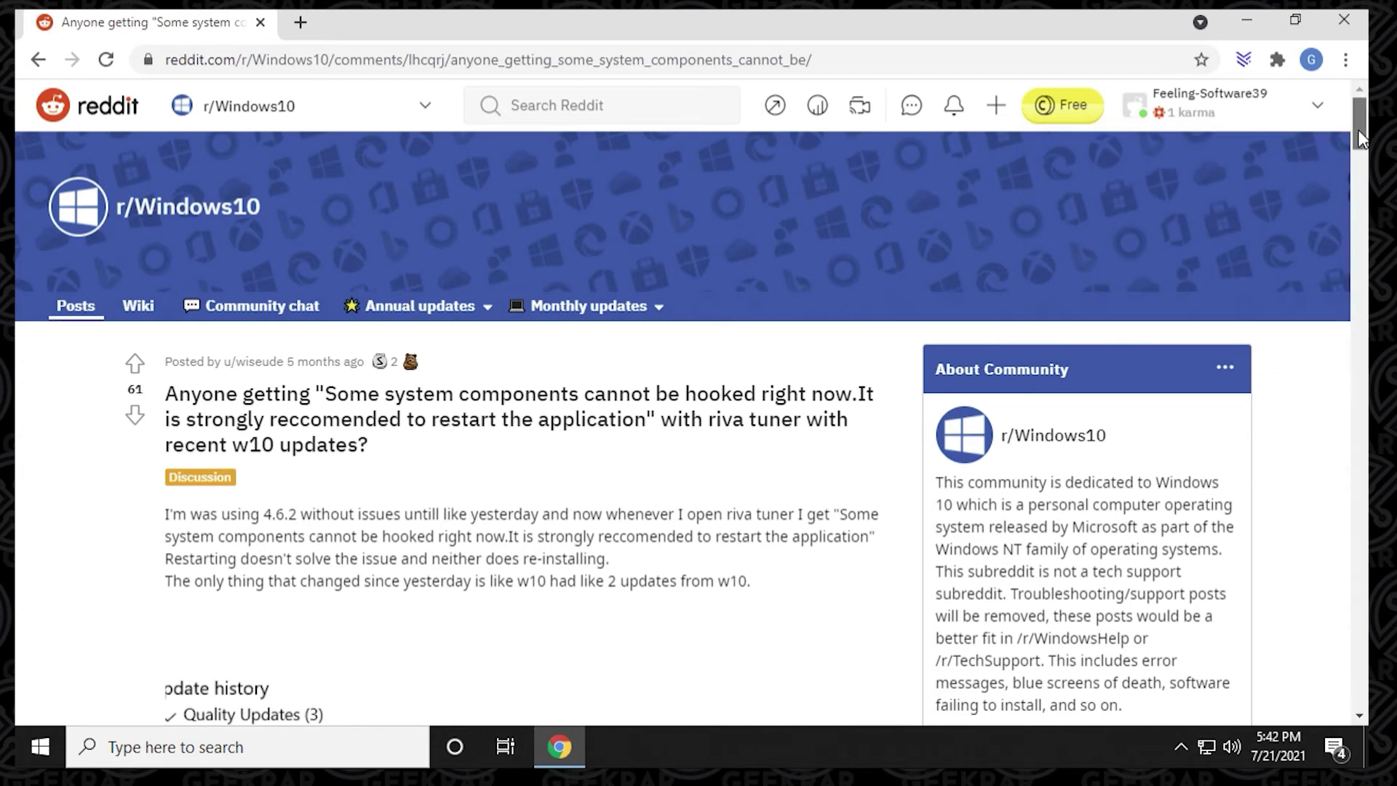
Step: Scroll down the thread toward the comment with the Guru3D RTSS download link
scroll(1361, 136, down, 3)
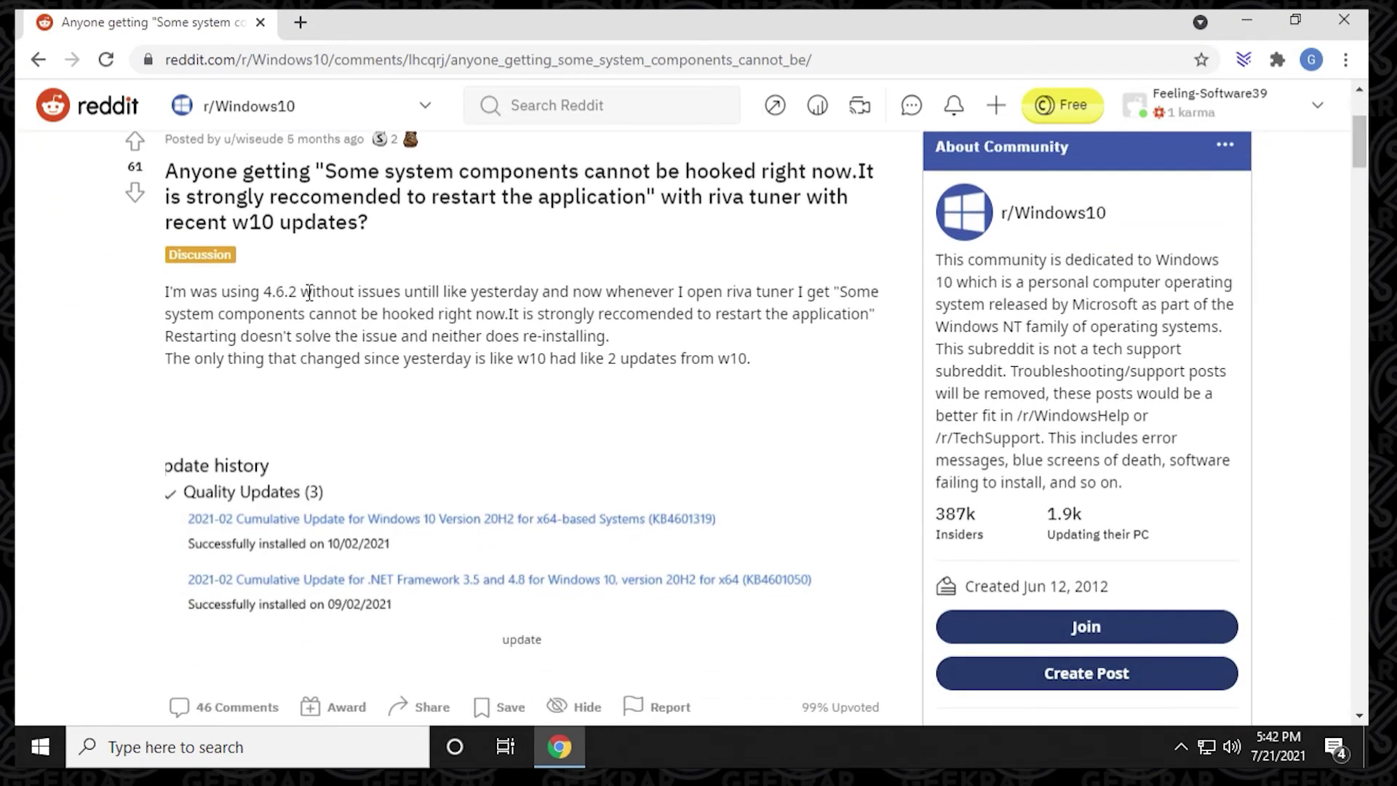
drag(260, 291, 330, 291)
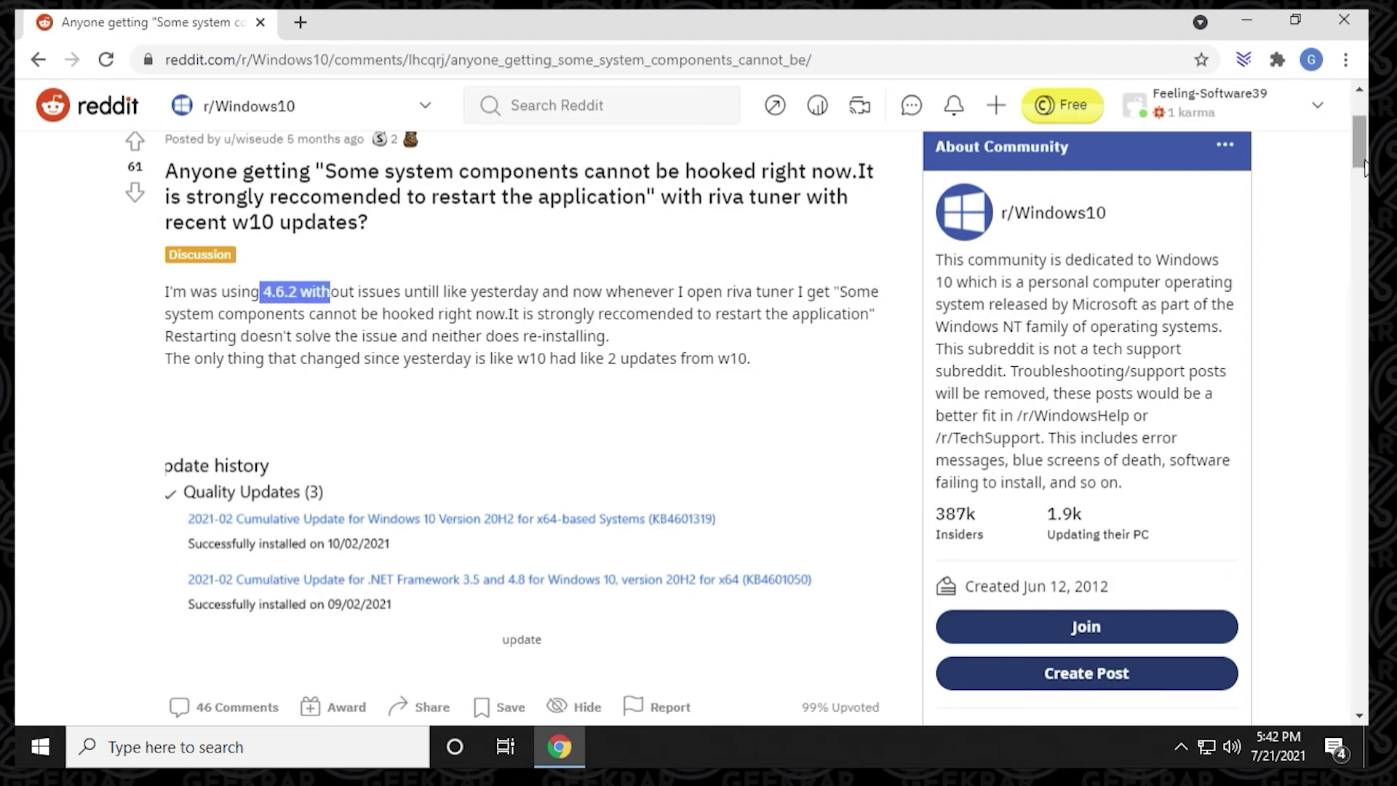
click(855, 263)
drag(1363, 143, 1357, 215)
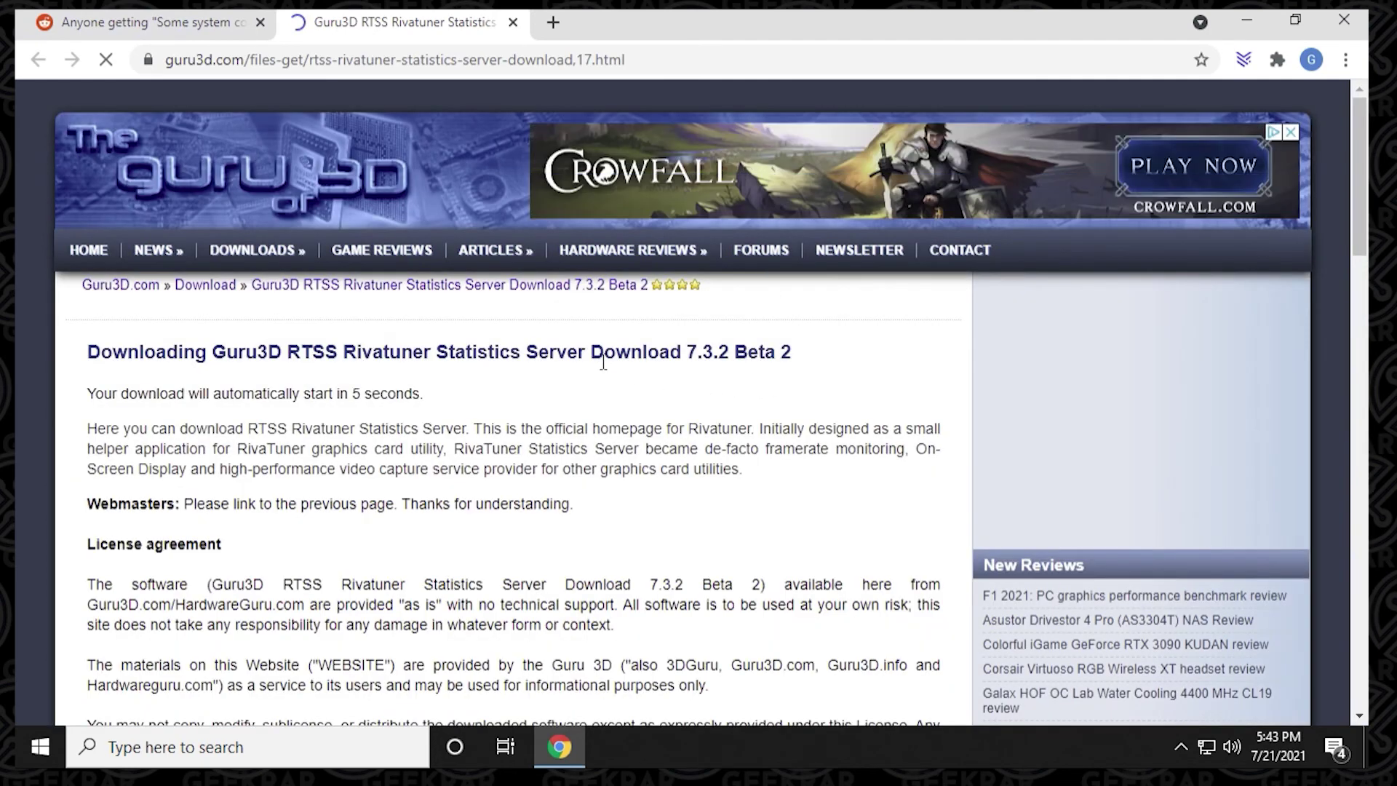
Step: Download the RTSS 7.3.2 Beta 2 zip from Guru3D and open it once finished
drag(686, 352, 798, 353)
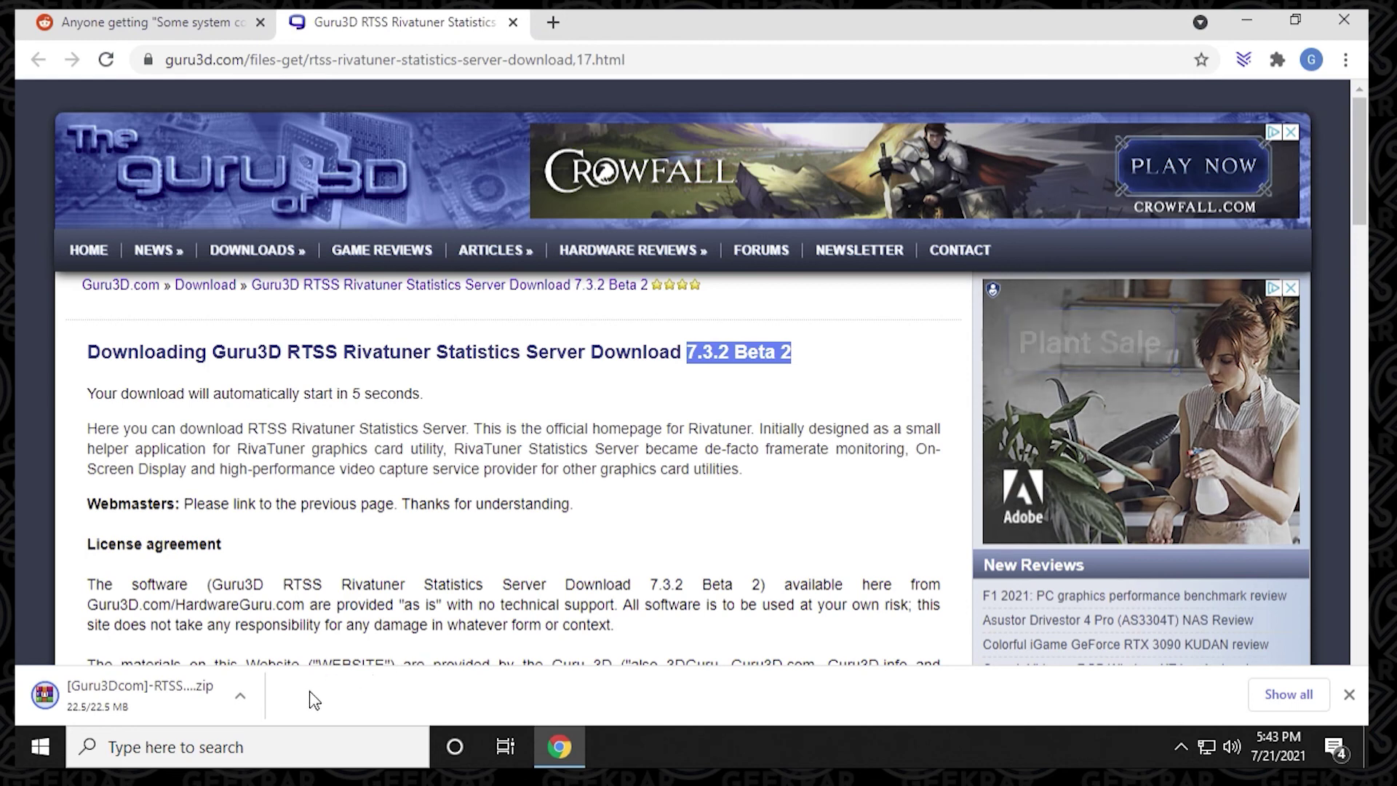
click(242, 700)
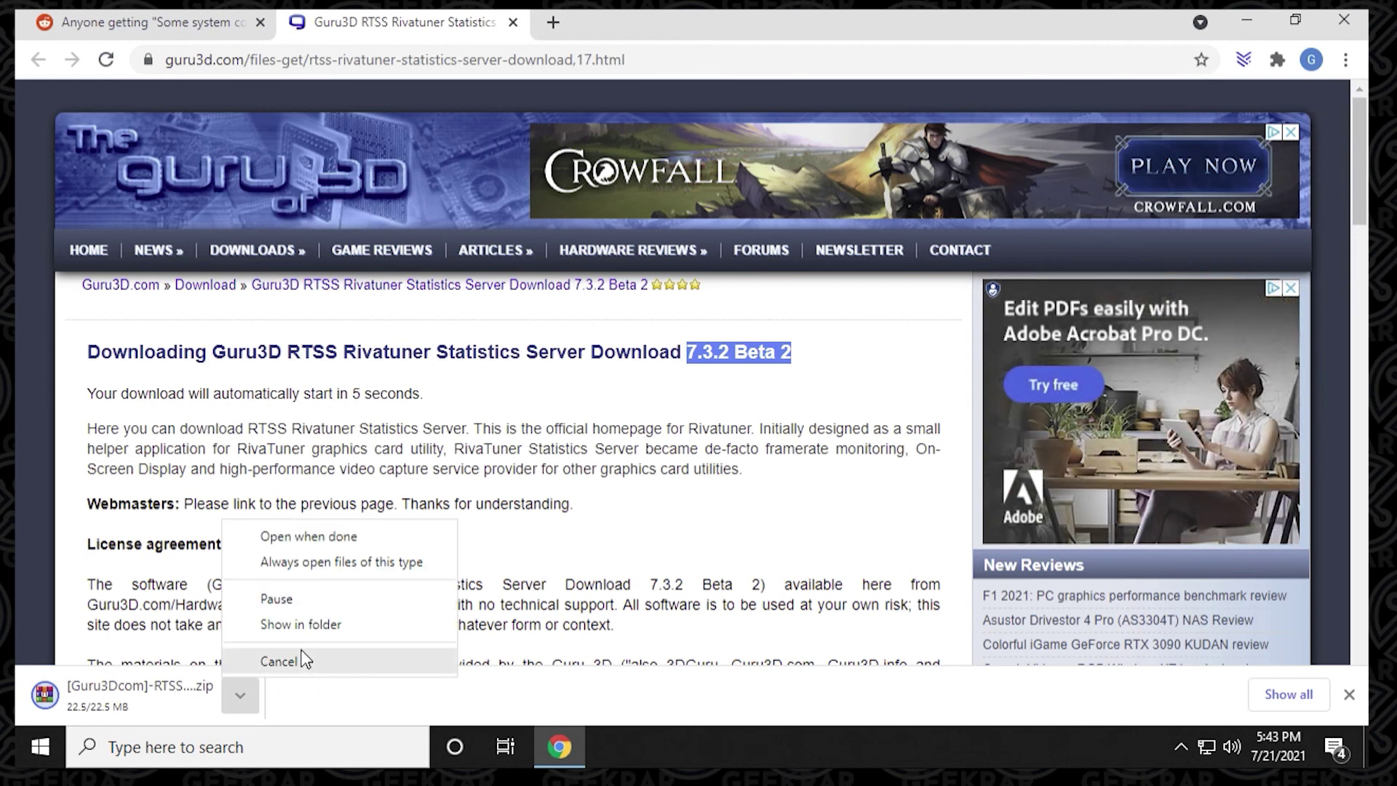
click(399, 539)
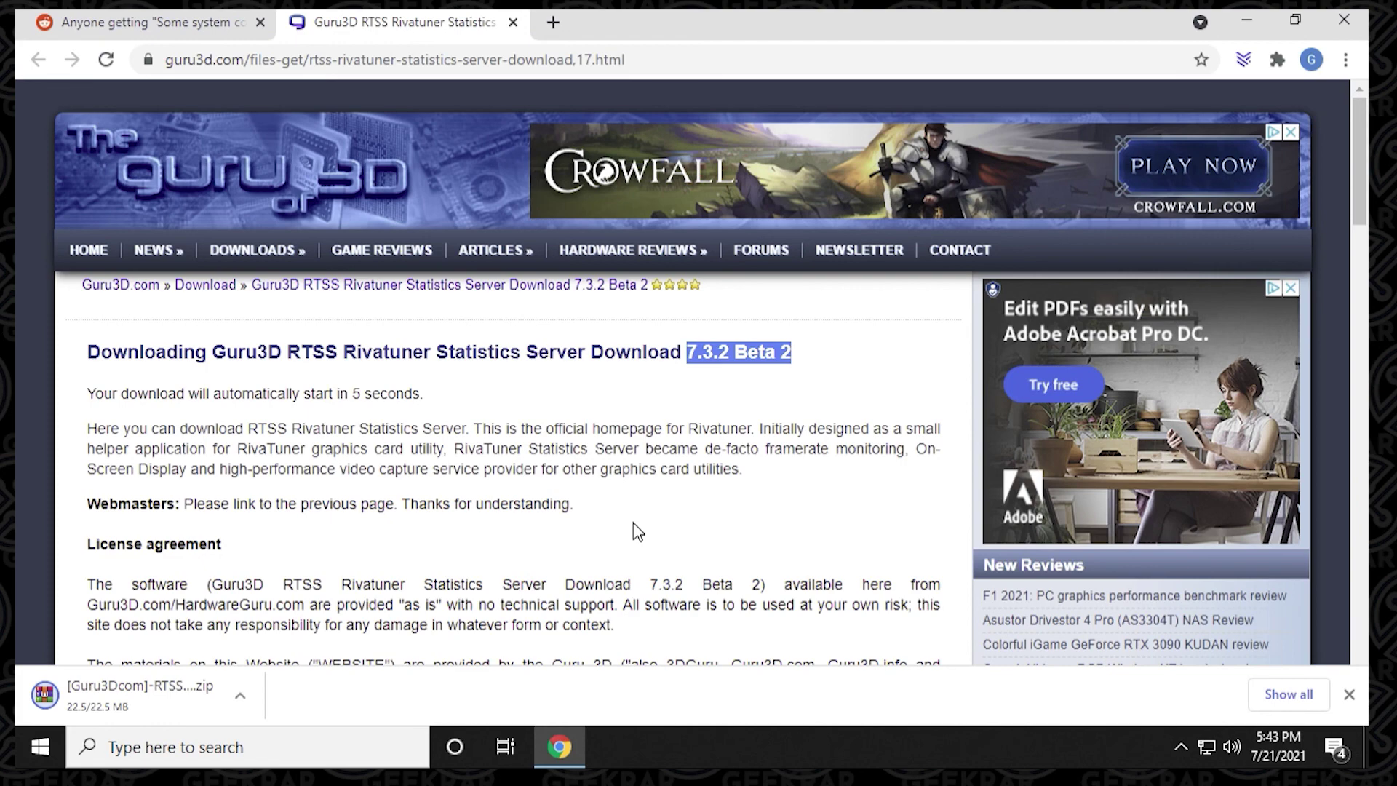